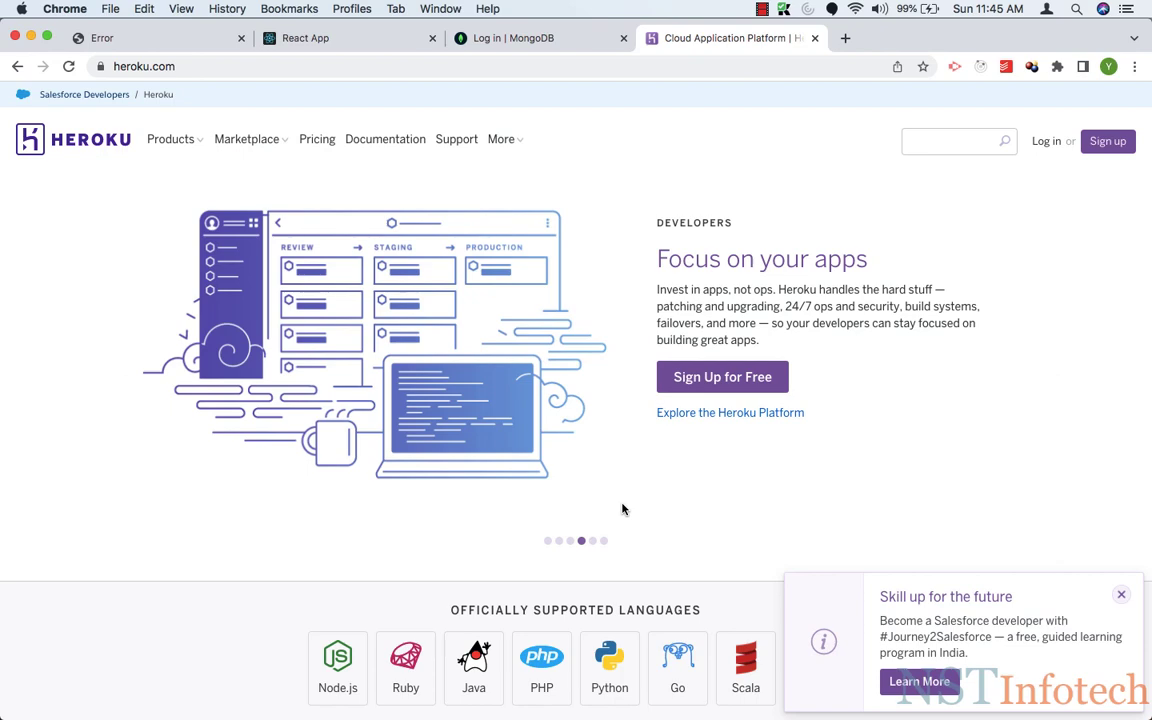
# Complete the Heroku sign-up form and account setup to reach the Personal apps dashboard
pyautogui.click(1104, 146)
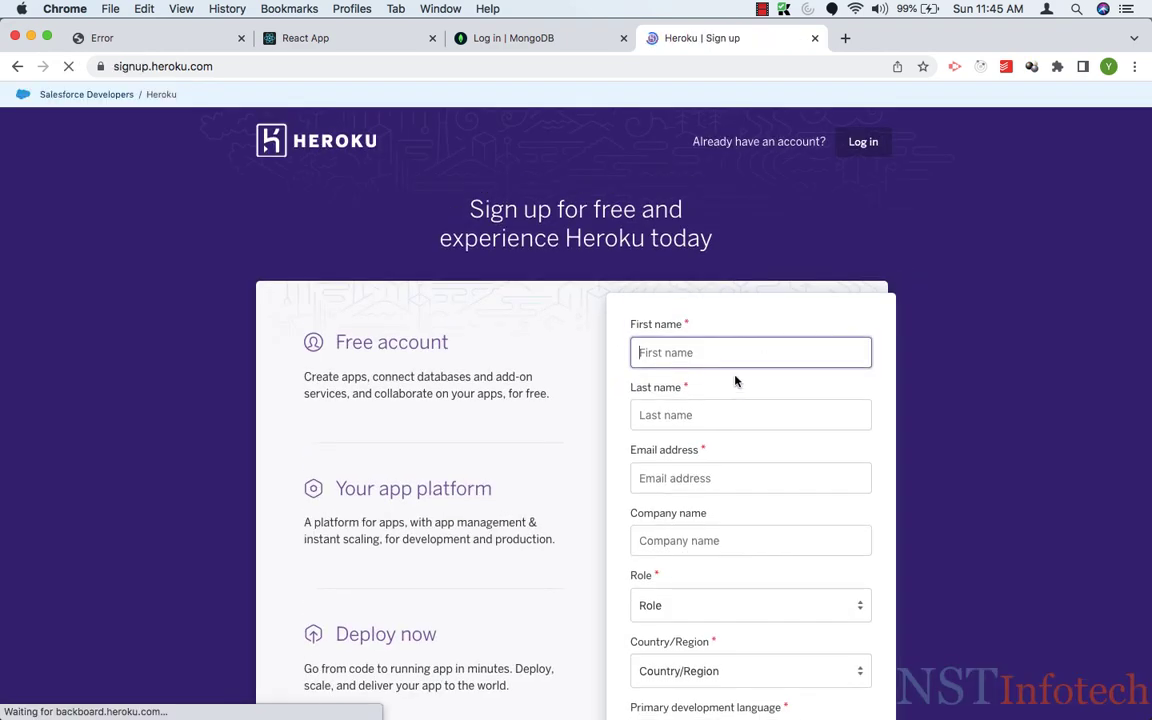
pyautogui.scroll(-3, 700, 386)
pyautogui.scroll(2, 700, 390)
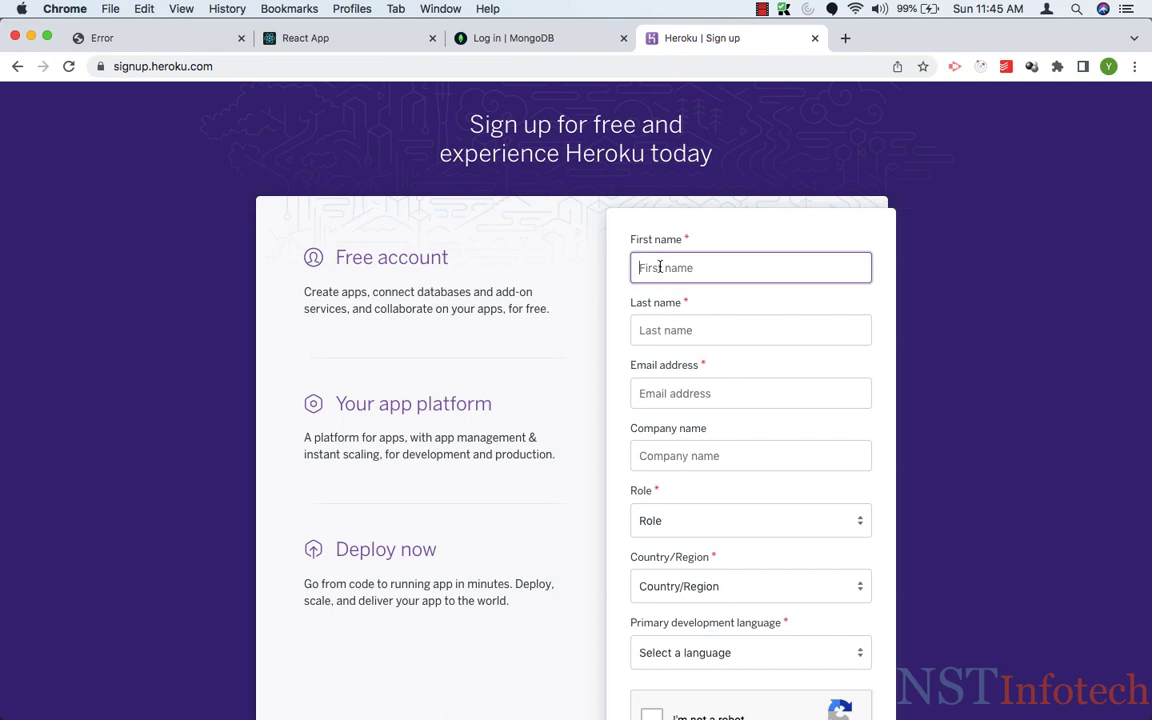
pyautogui.click(762, 9)
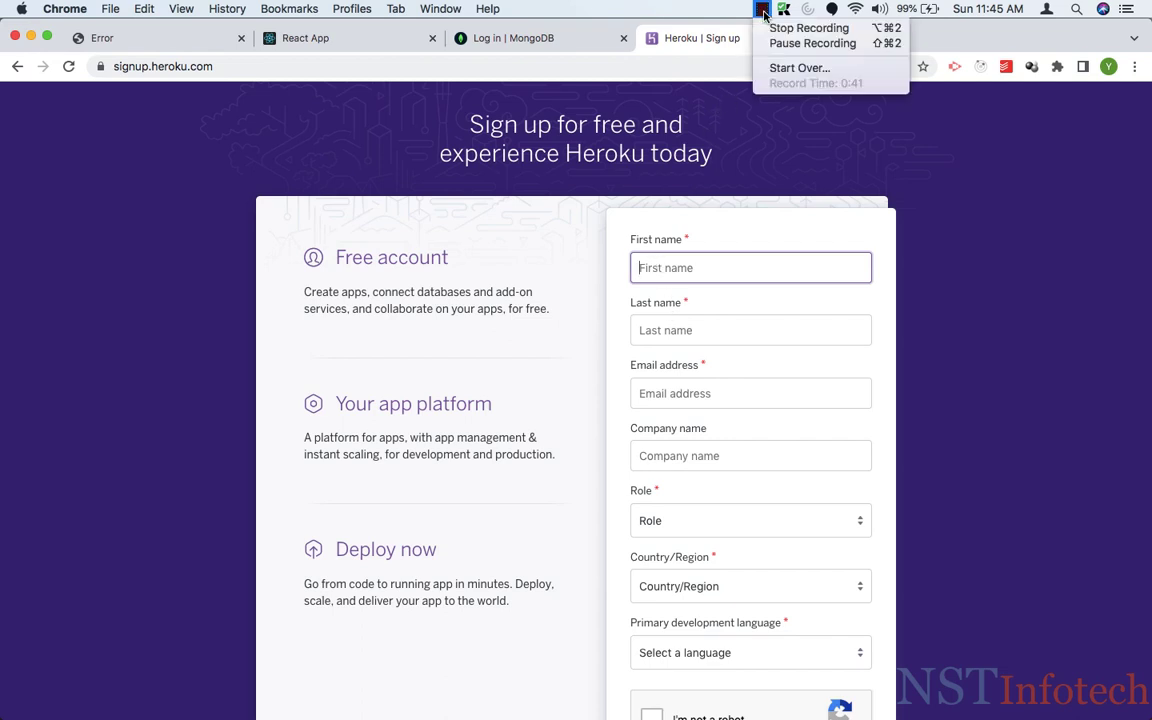
pyautogui.click(812, 43)
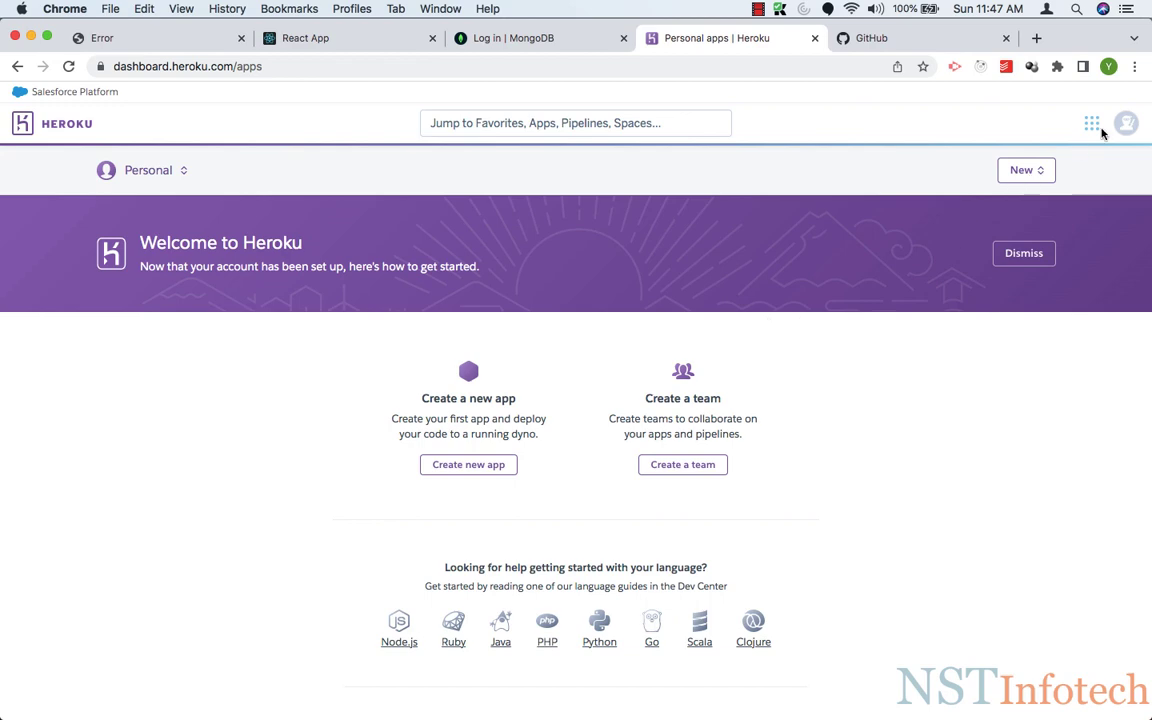
# Bring up the GitHub home page with its feed and recent repositories
pyautogui.click(923, 43)
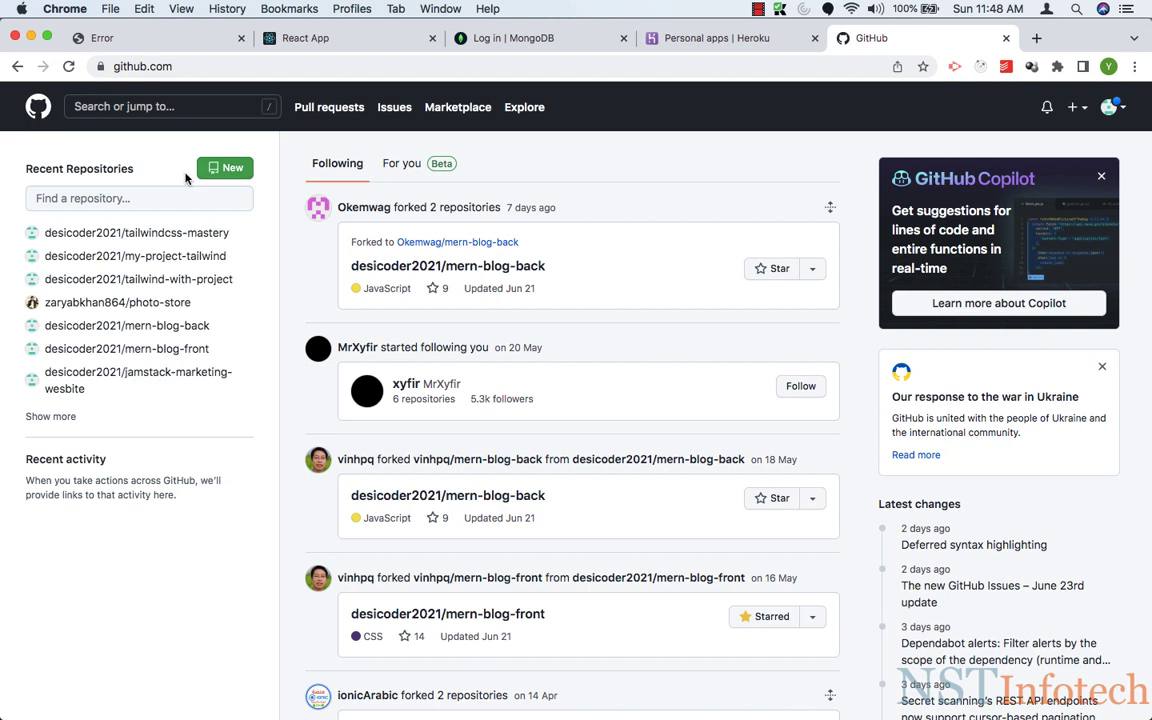
# Create a public GitHub repository named 'mern-auth' and view its quick setup commands
pyautogui.click(232, 172)
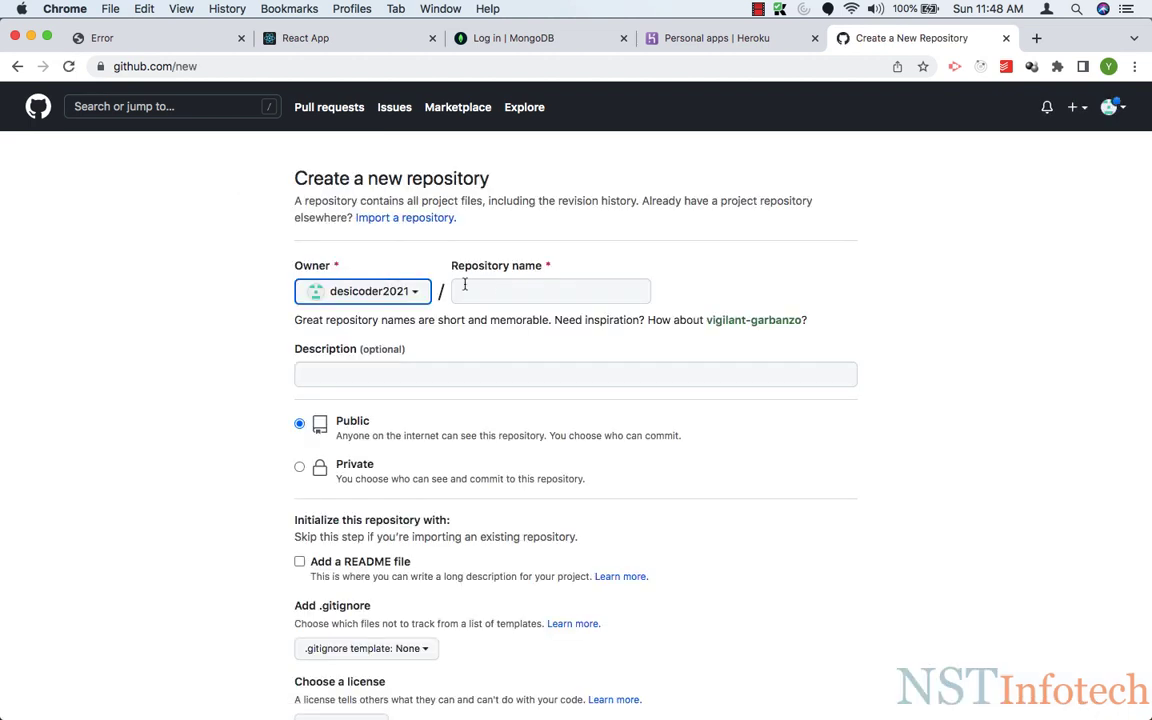
pyautogui.click(490, 290)
pyautogui.write('me')
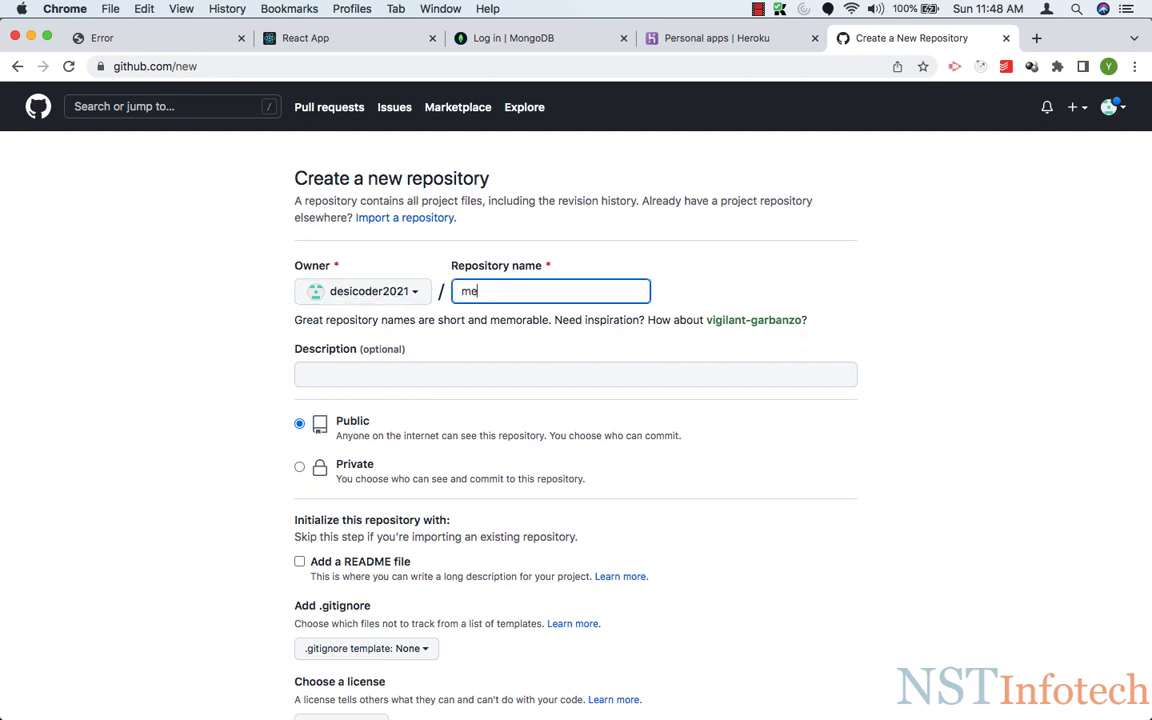
pyautogui.write('rn-auth')
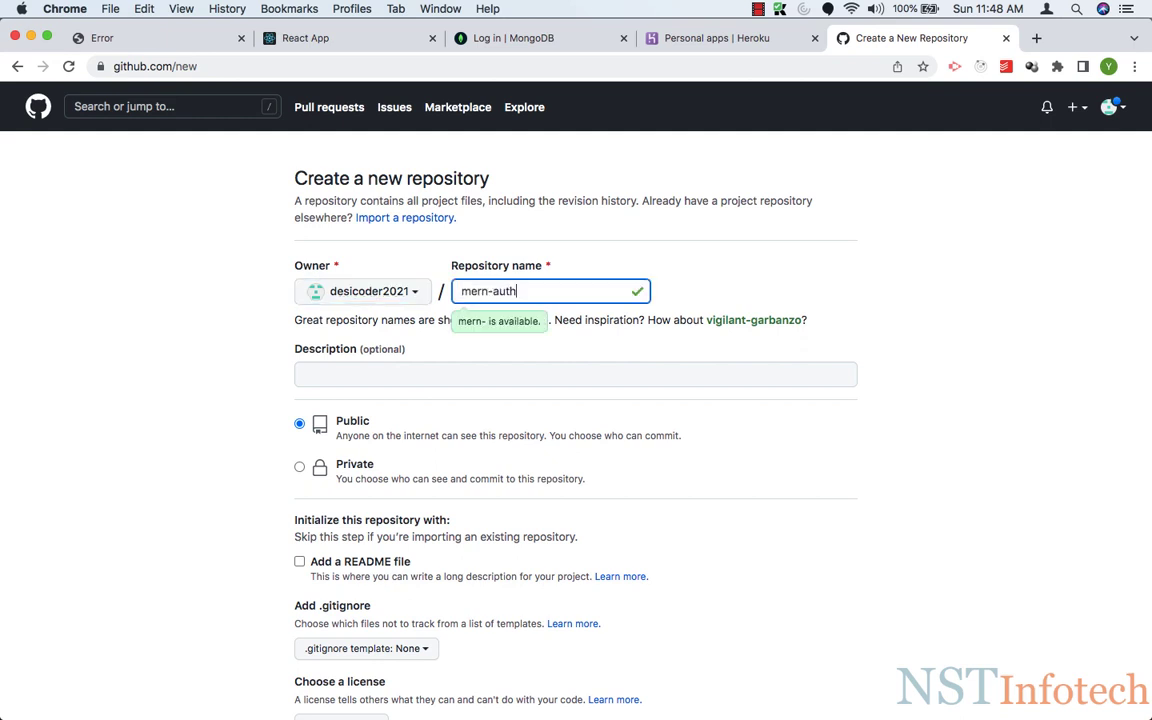
pyautogui.scroll(-5, 620, 350)
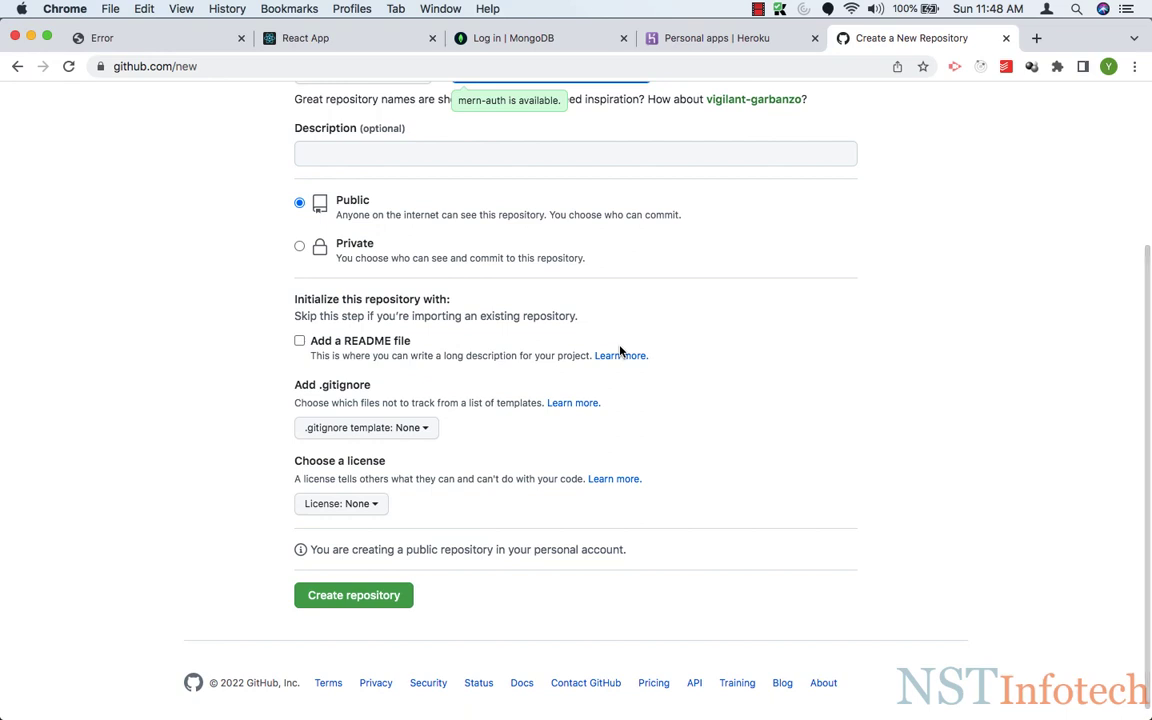
pyautogui.scroll(-1, 403, 270)
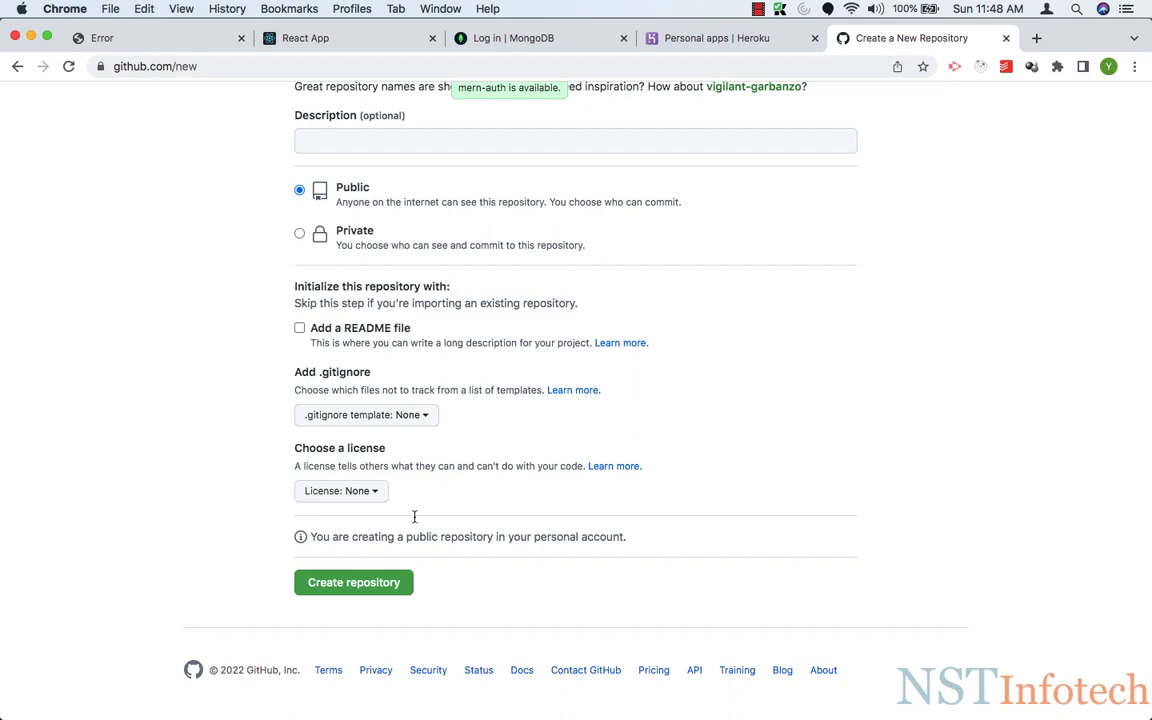
pyautogui.click(351, 584)
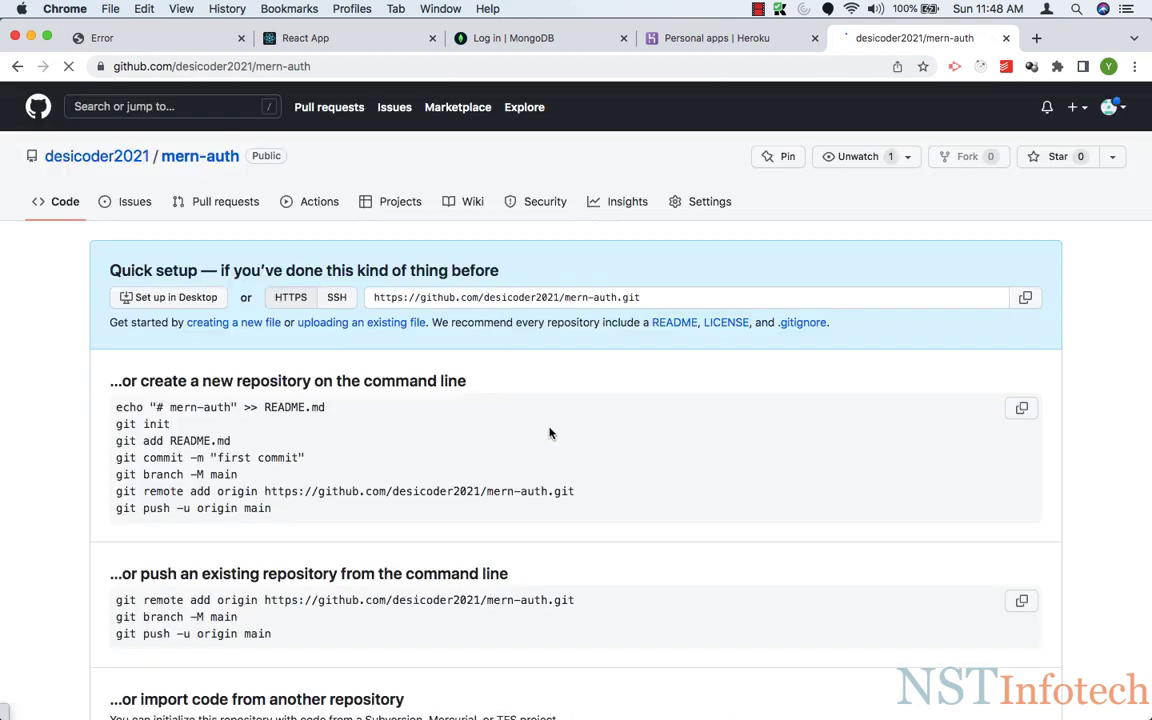
pyautogui.scroll(-1, 549, 433)
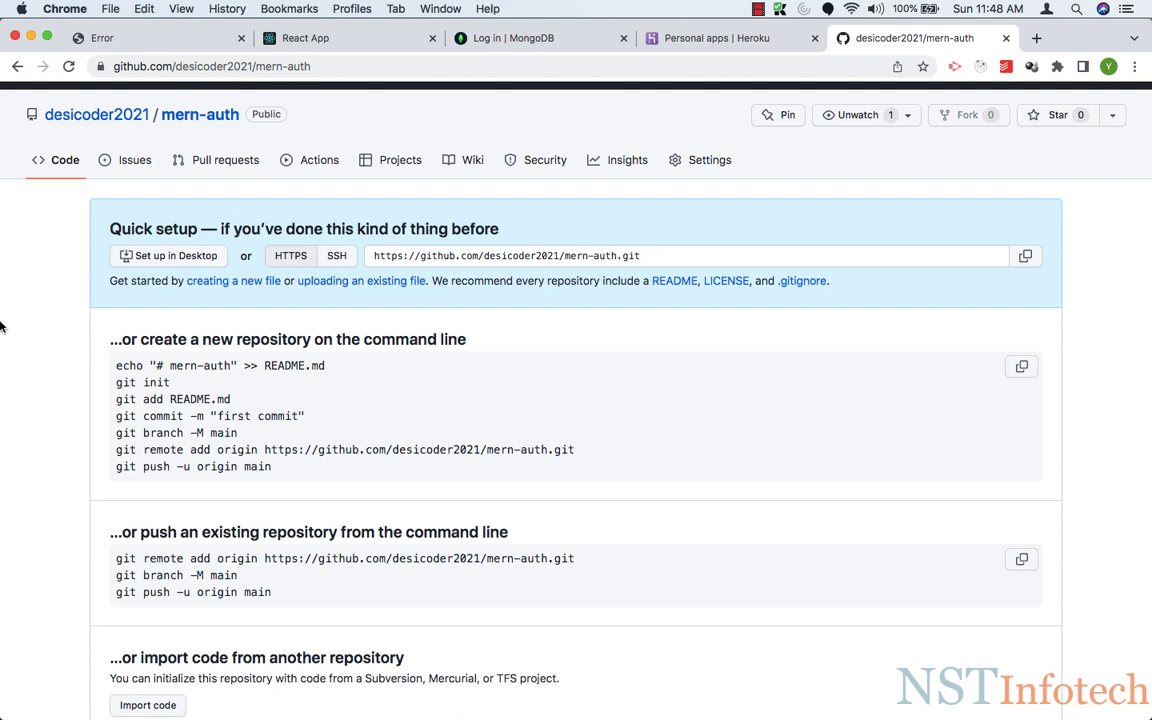
pyautogui.moveTo(4, 305)
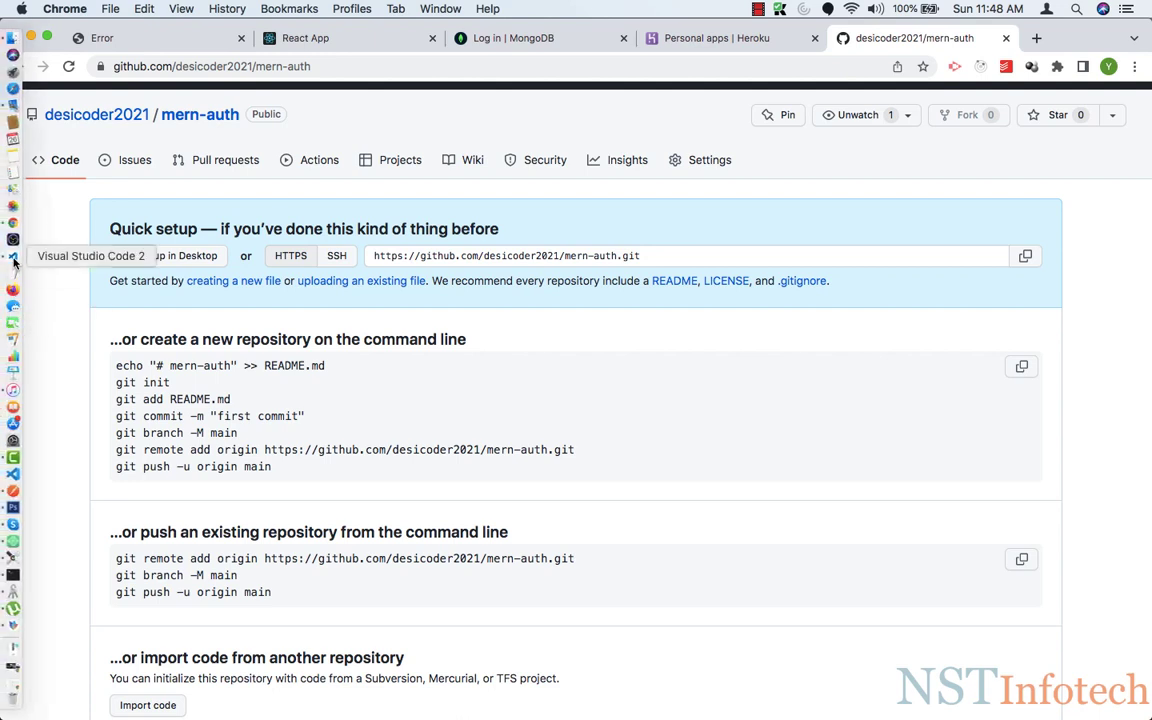
# Create a .gitignore at the project root containing 'node_modules' and save it
pyautogui.click(14, 260)
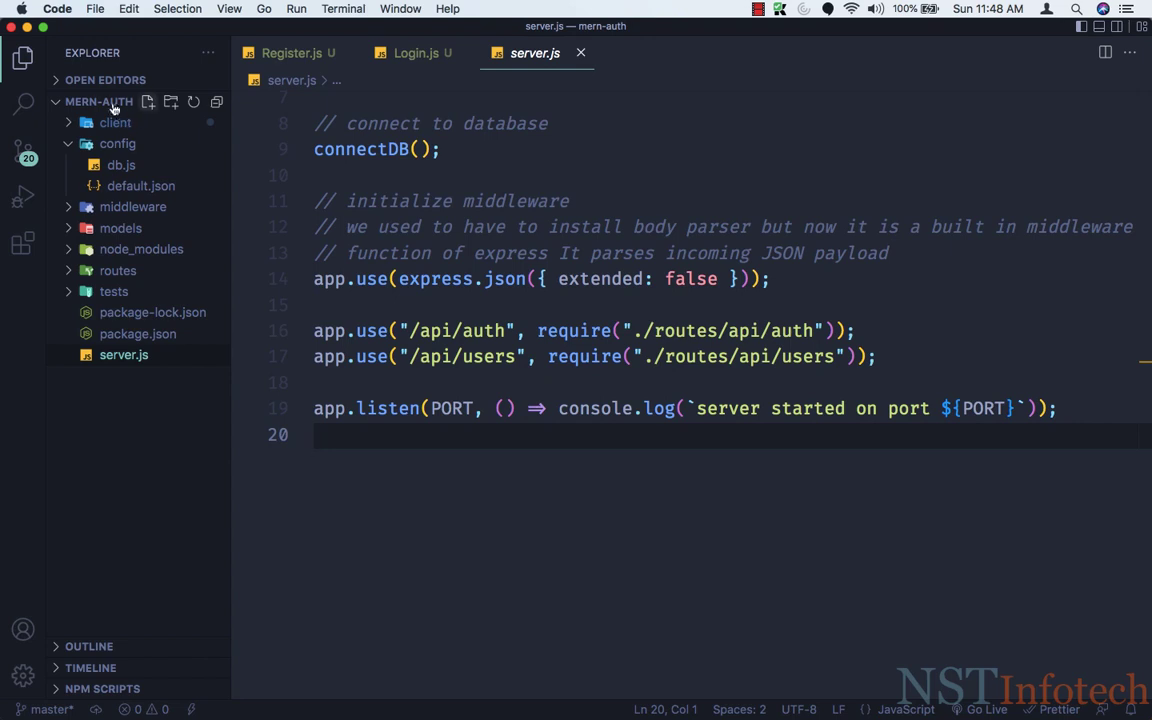
pyautogui.click(92, 100)
pyautogui.click(95, 100)
pyautogui.click(148, 103)
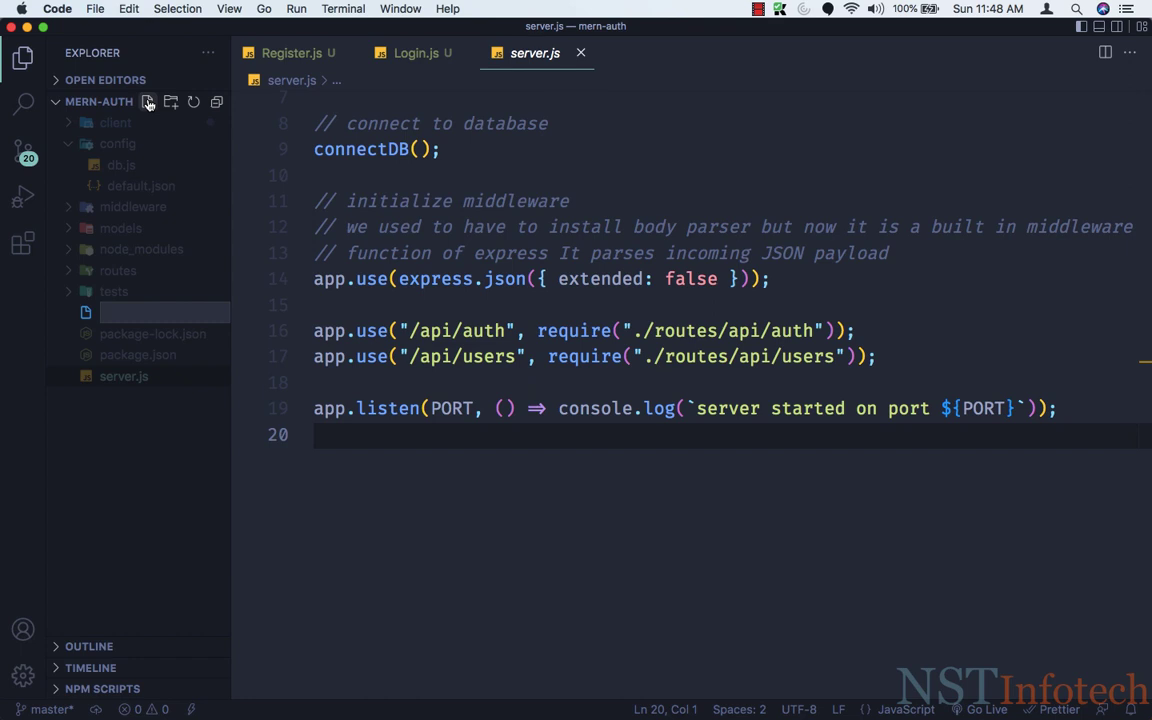
pyautogui.write('.gitignore')
pyautogui.press('Return')
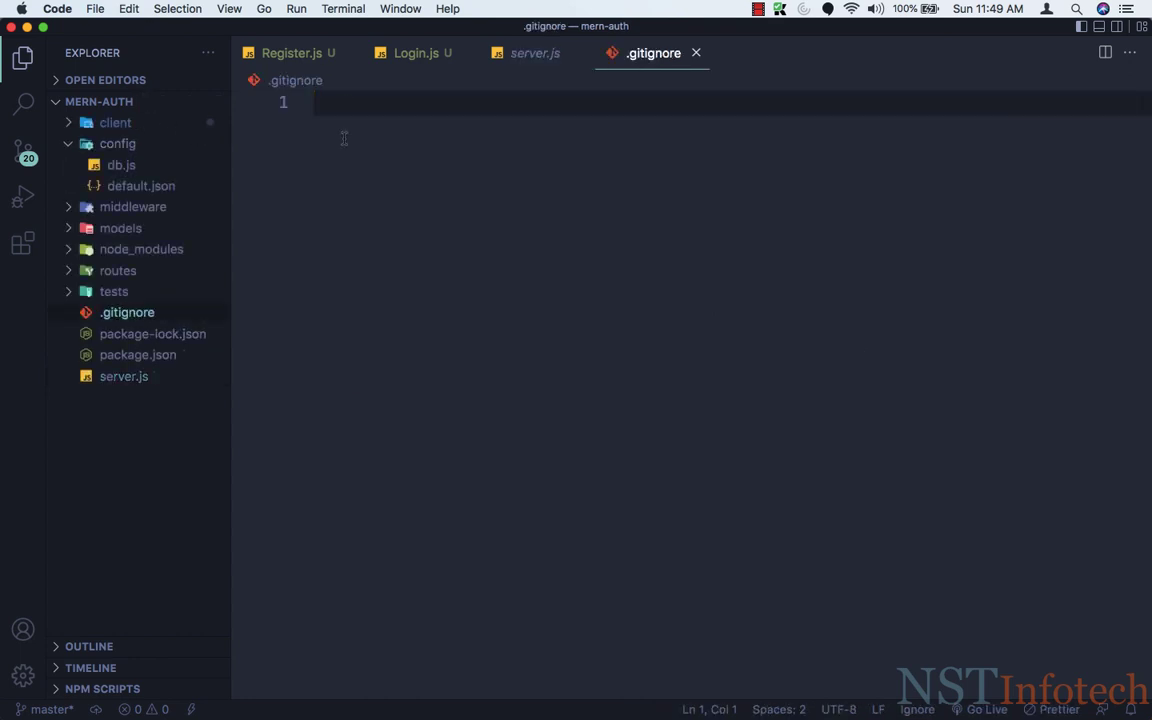
pyautogui.write('nod')
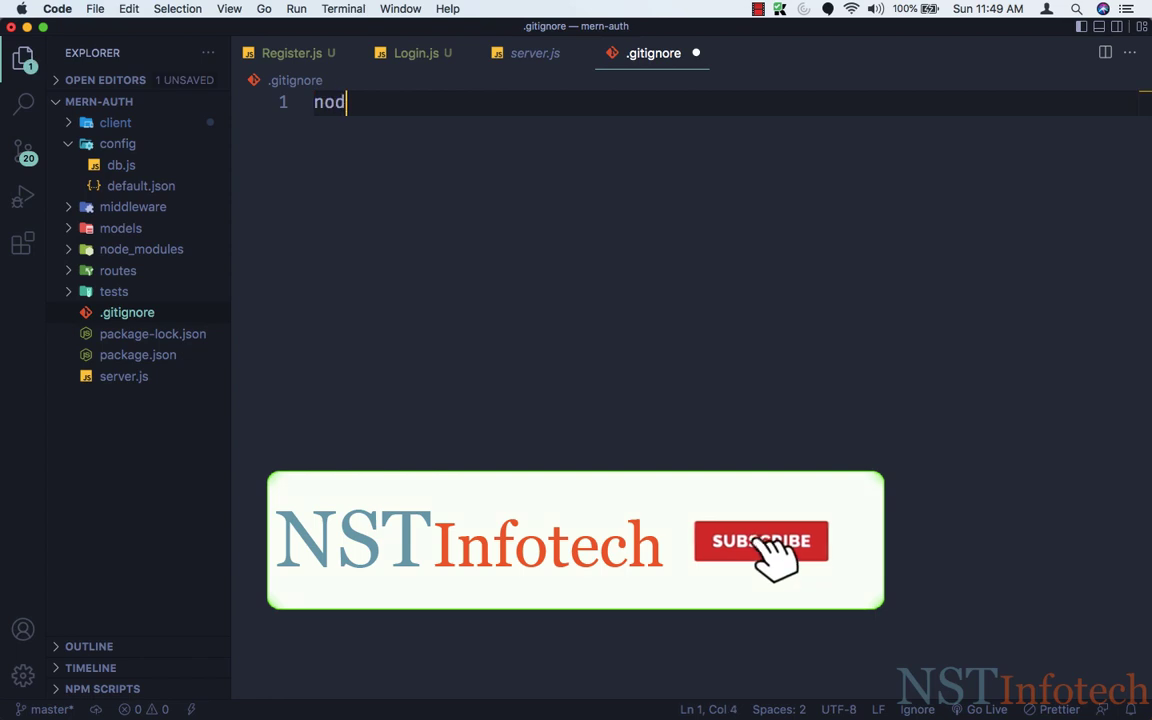
pyautogui.write('e_modu')
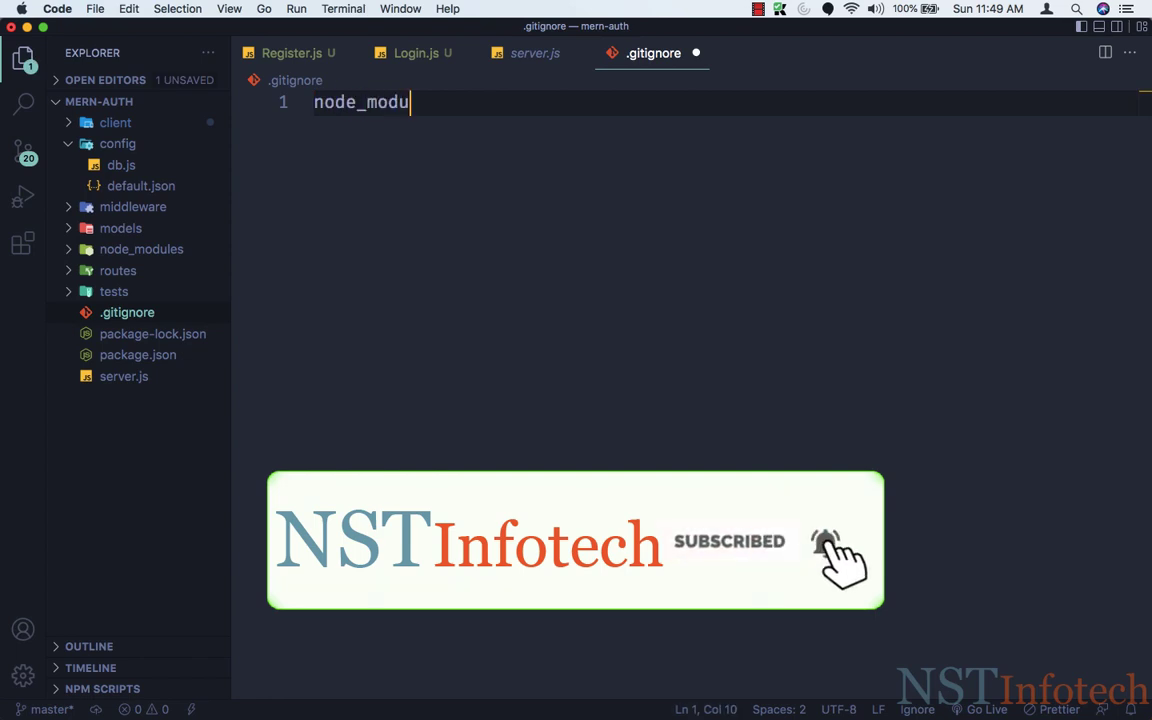
pyautogui.write('les')
pyautogui.press('super+s')
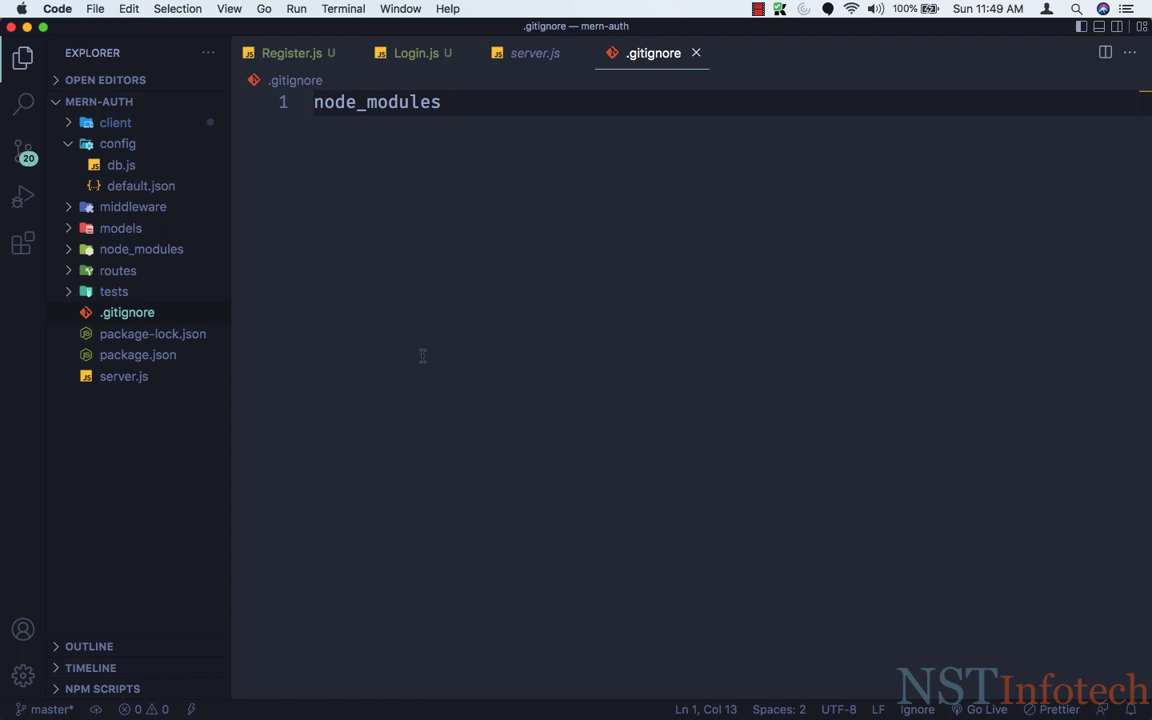
# Open the integrated terminal and clear it
pyautogui.hotkey('ctrl', '`')
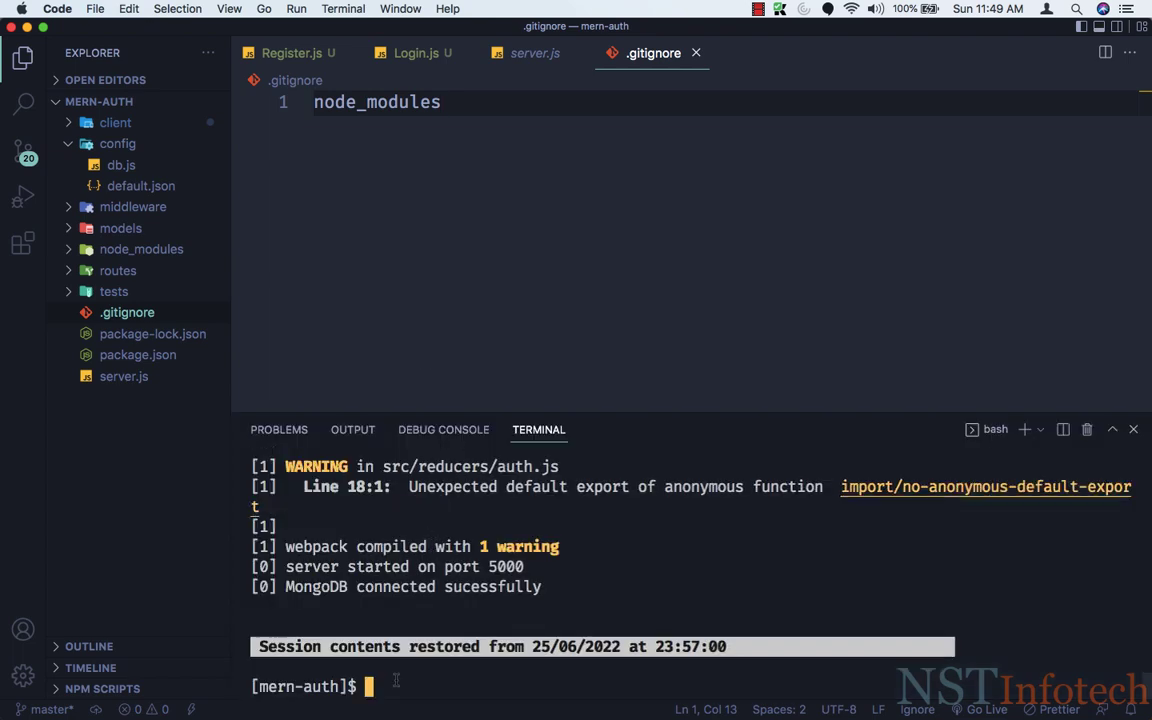
pyautogui.write('clear')
pyautogui.press('Return')
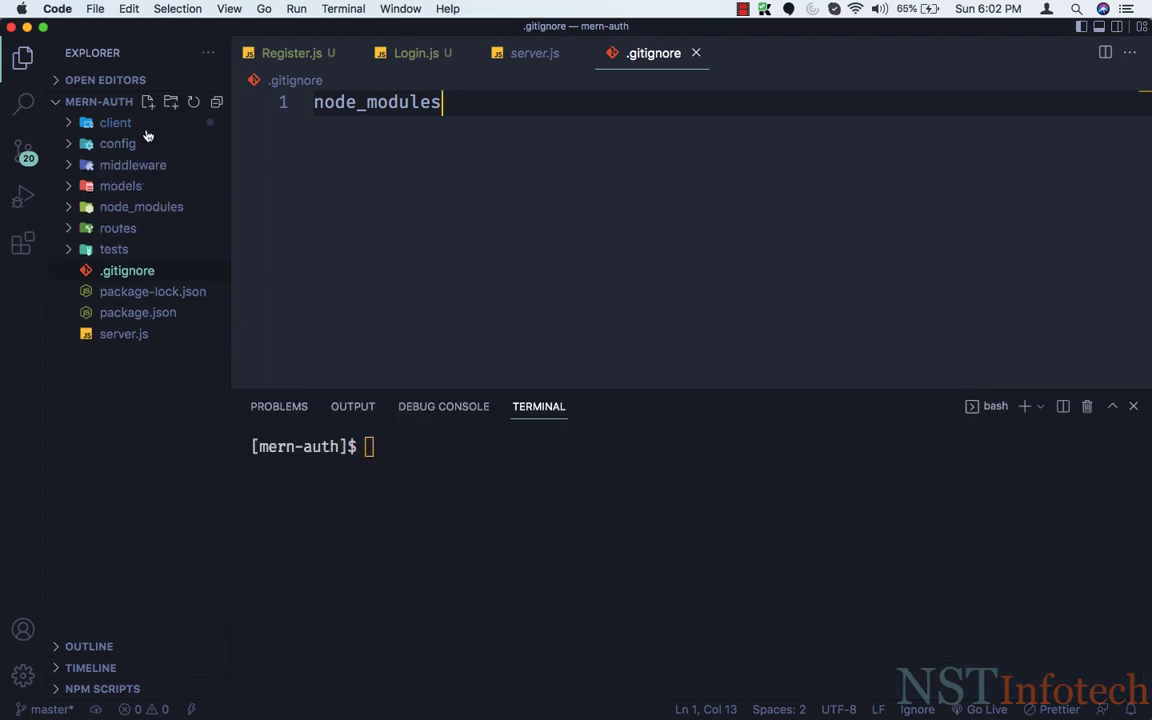
# Open the mern-auth folder from the desktop in Finder, then its client folder
pyautogui.click(27, 28)
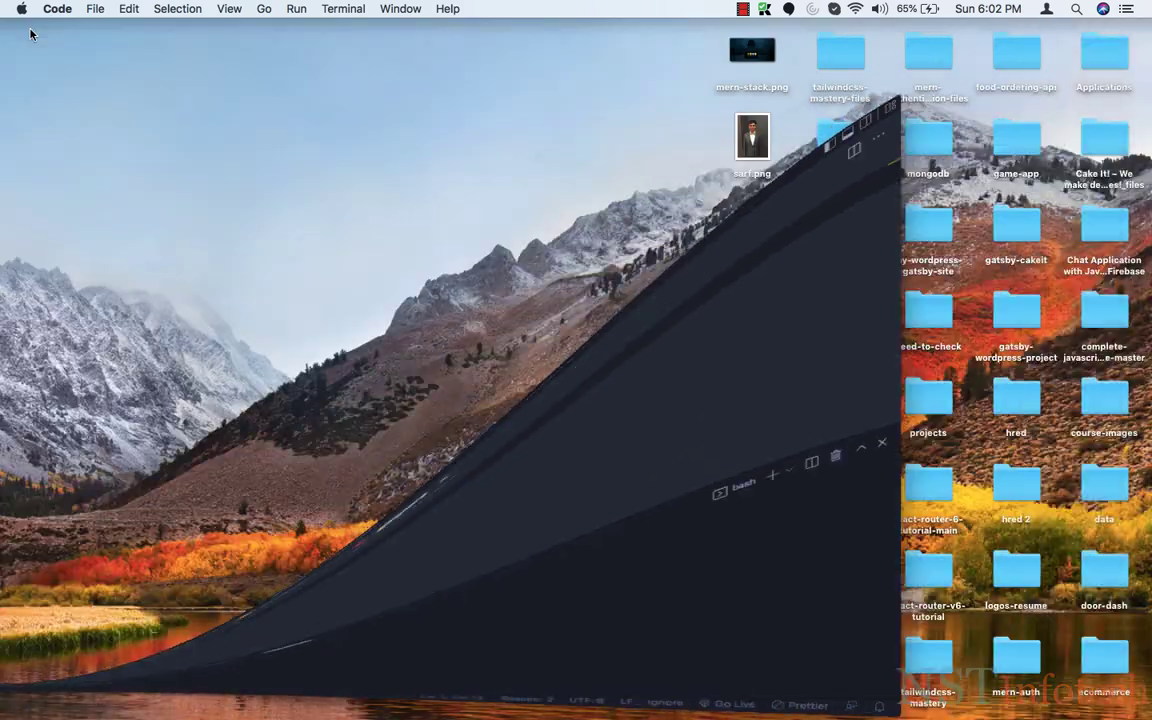
pyautogui.doubleClick(1015, 661)
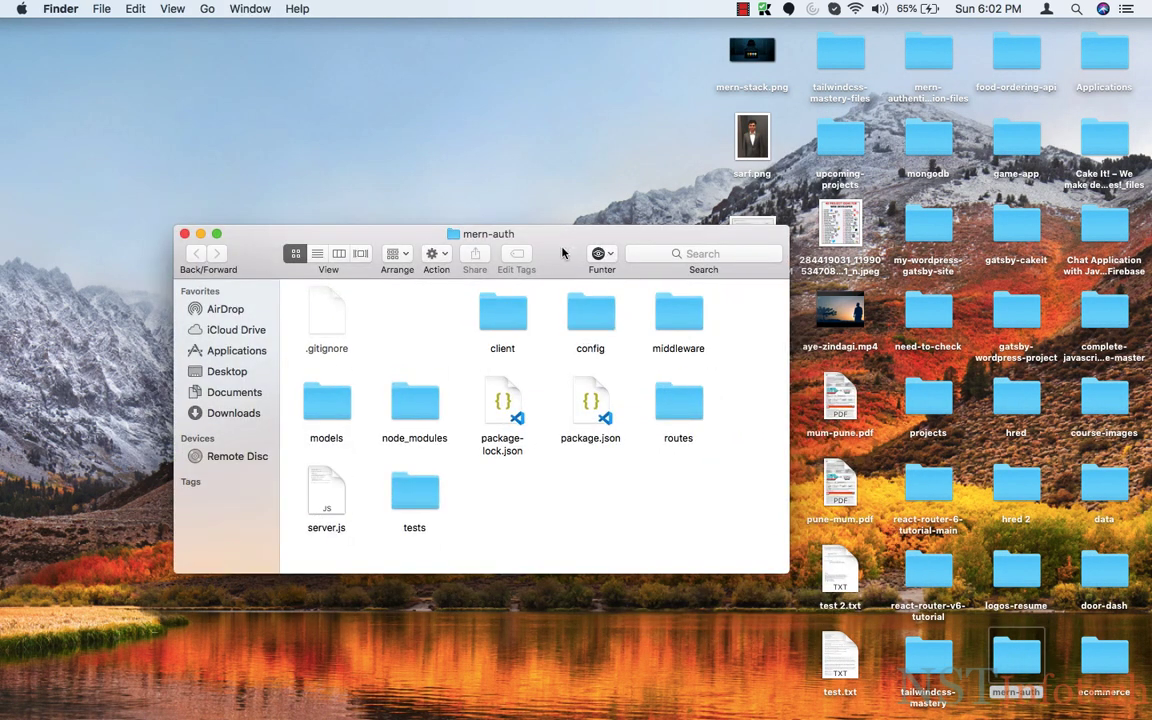
pyautogui.moveTo(575, 253); pyautogui.dragTo(668, 171)
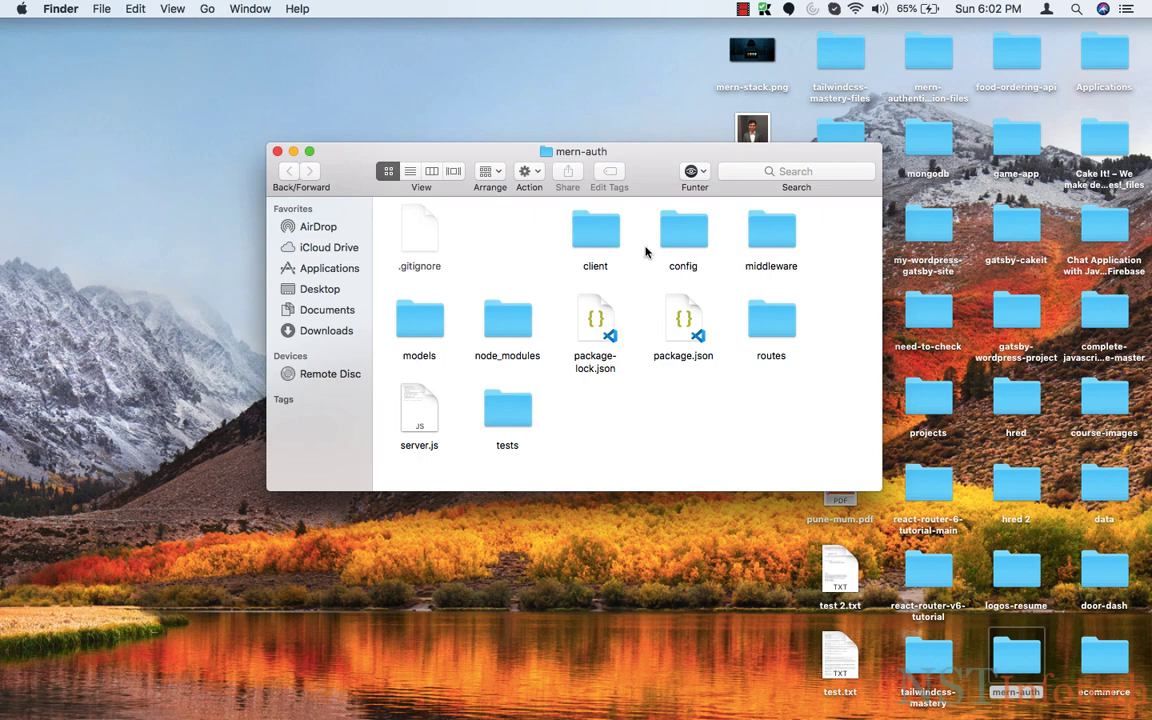
pyautogui.doubleClick(598, 236)
# Move the client folder's .git folder and .gitignore to the Trash, then reopen client
pyautogui.click(418, 237)
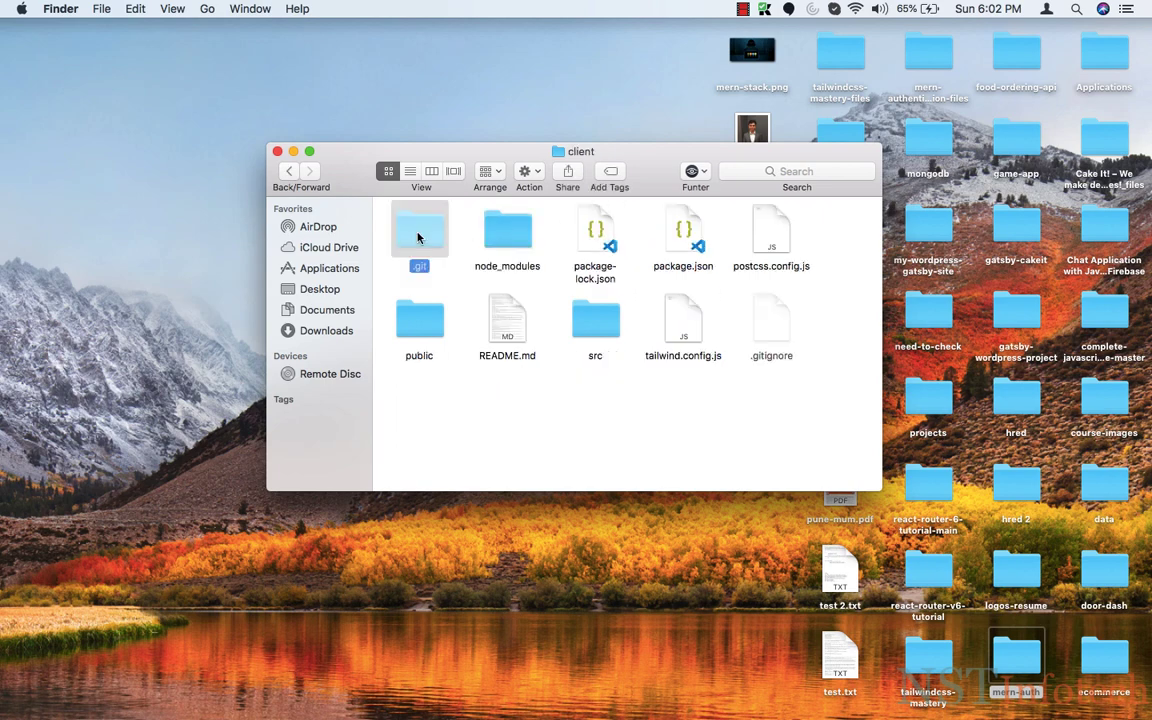
pyautogui.rightClick(418, 237)
pyautogui.click(437, 262)
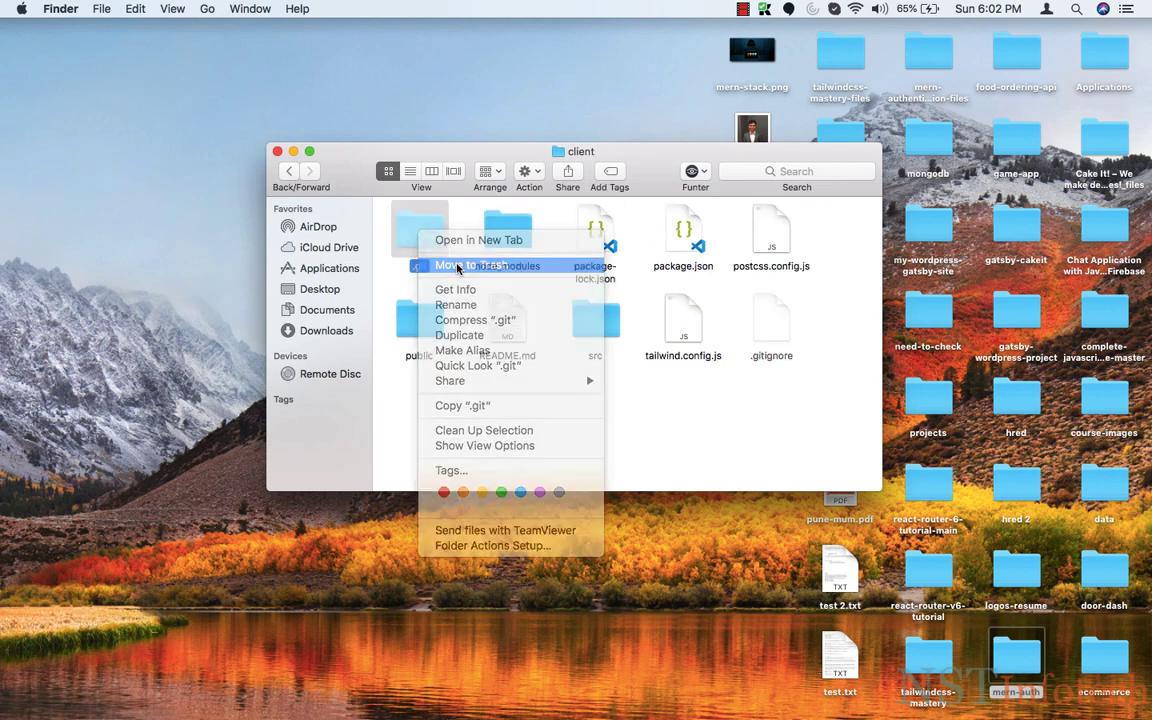
pyautogui.click(767, 325)
pyautogui.rightClick(767, 325)
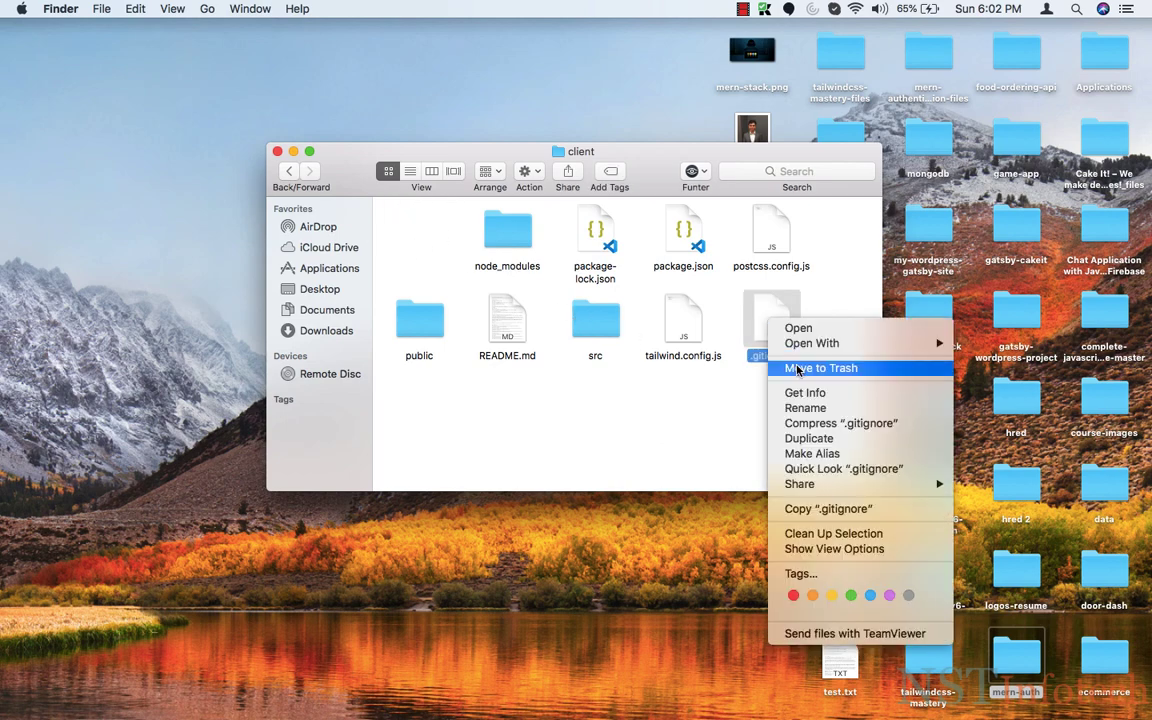
pyautogui.click(779, 365)
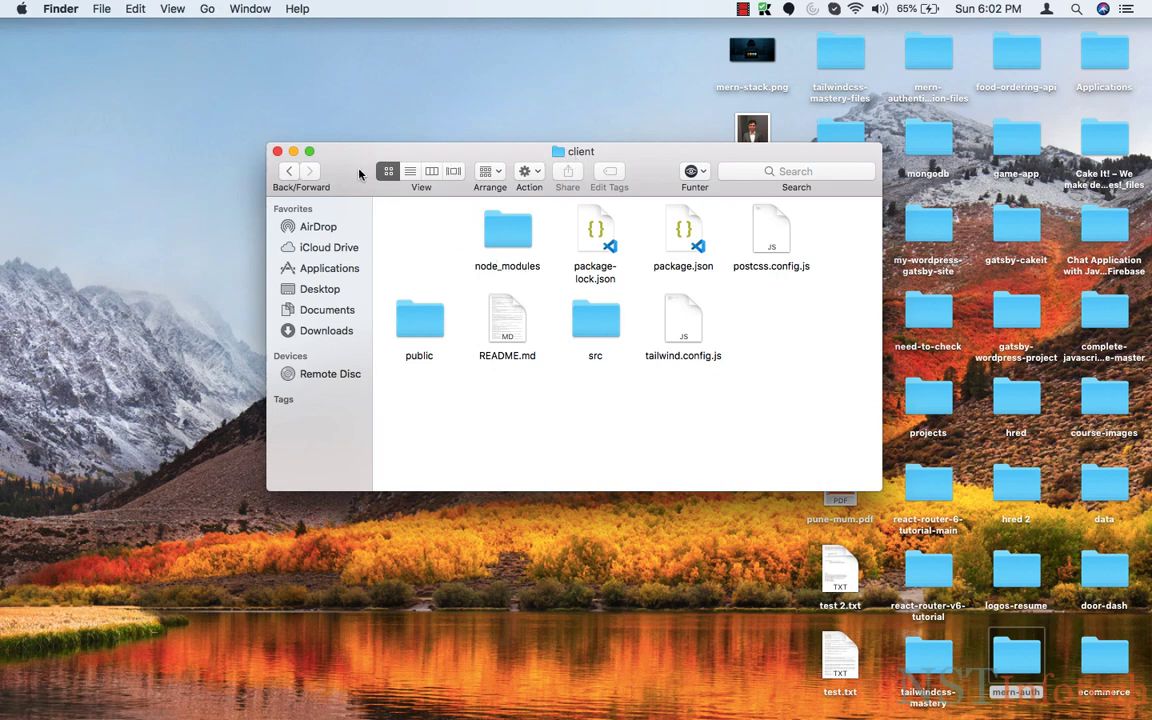
pyautogui.click(289, 171)
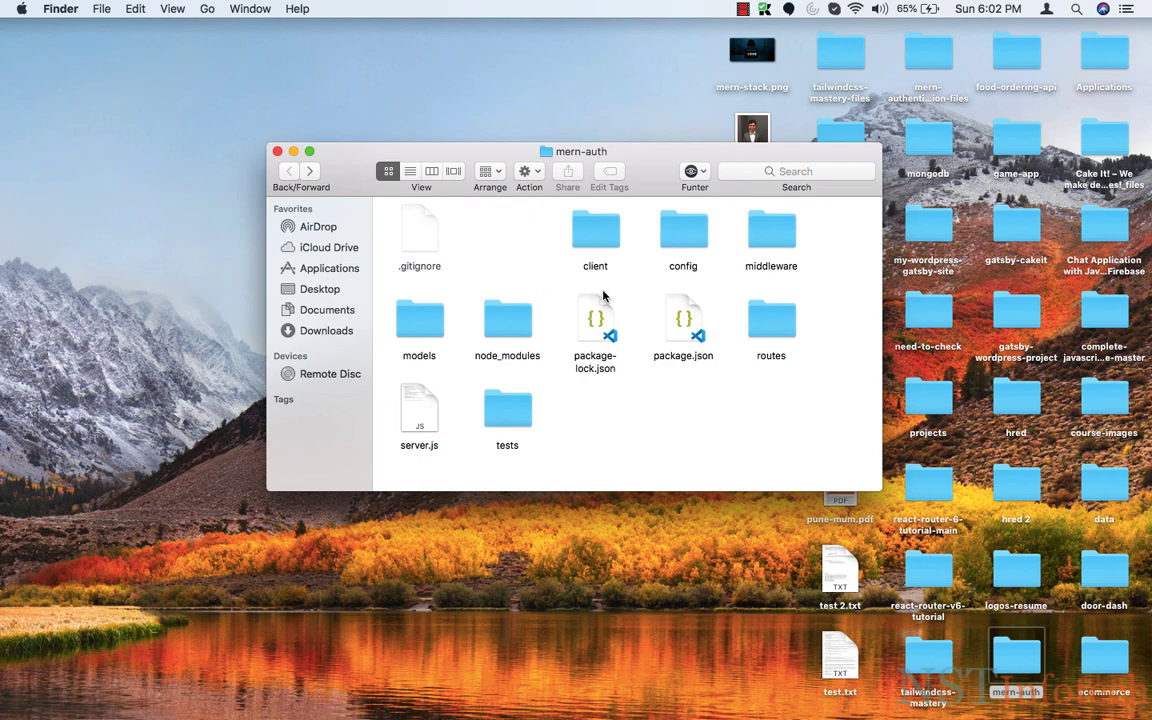
pyautogui.doubleClick(605, 236)
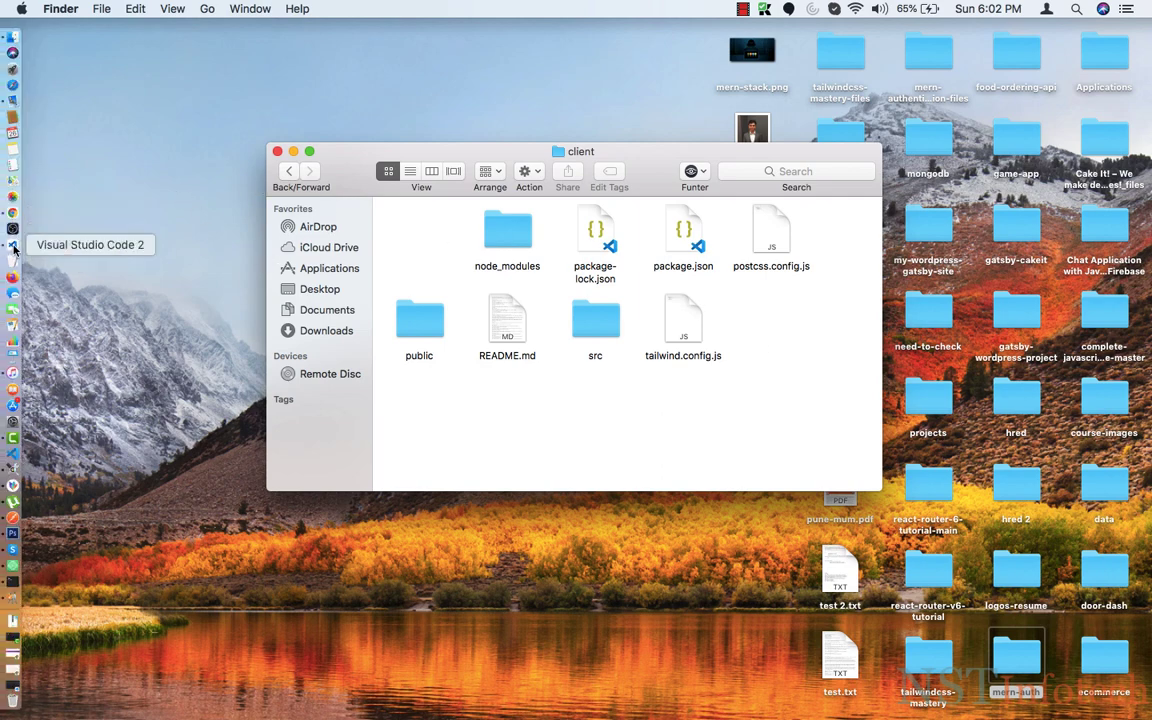
# Initialise a Git repository in the mern-auth project with git init
pyautogui.click(10, 234)
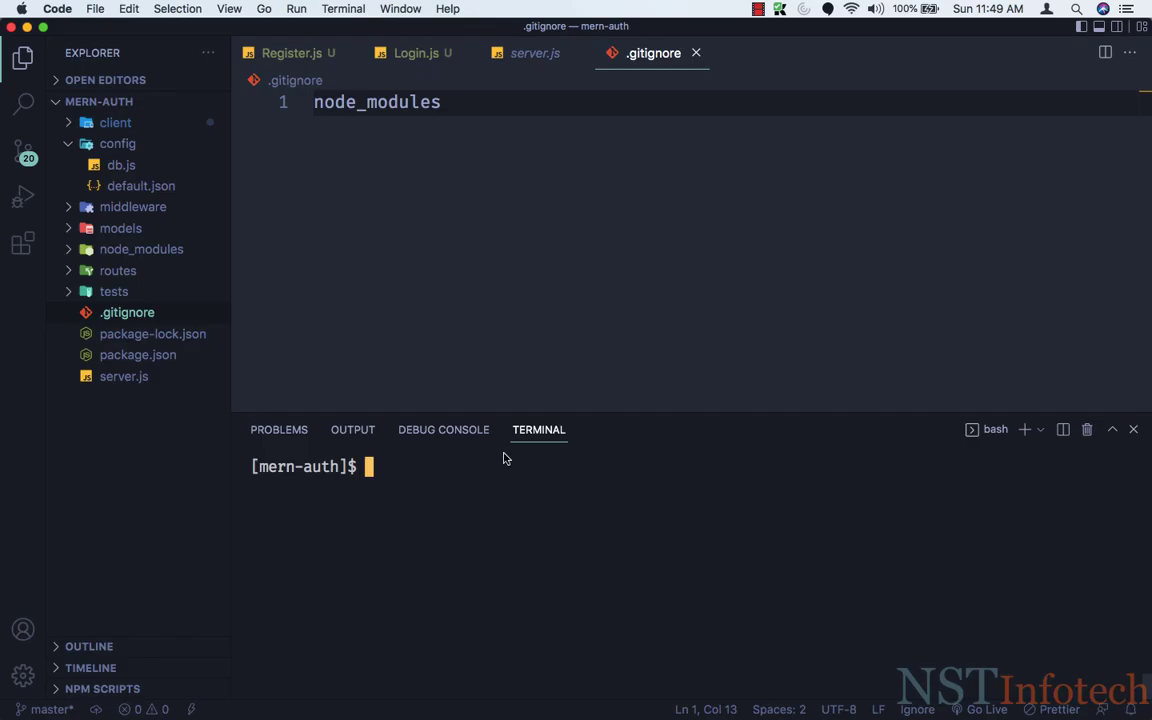
pyautogui.press('super+Tab')
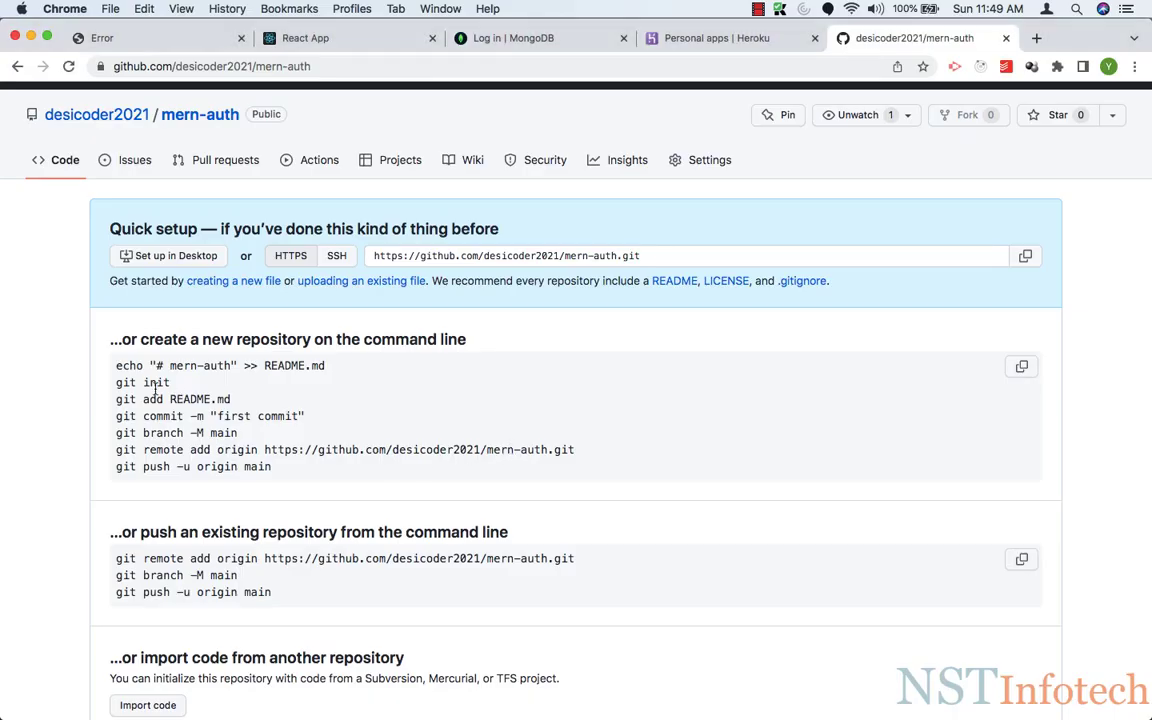
pyautogui.press('super+Tab')
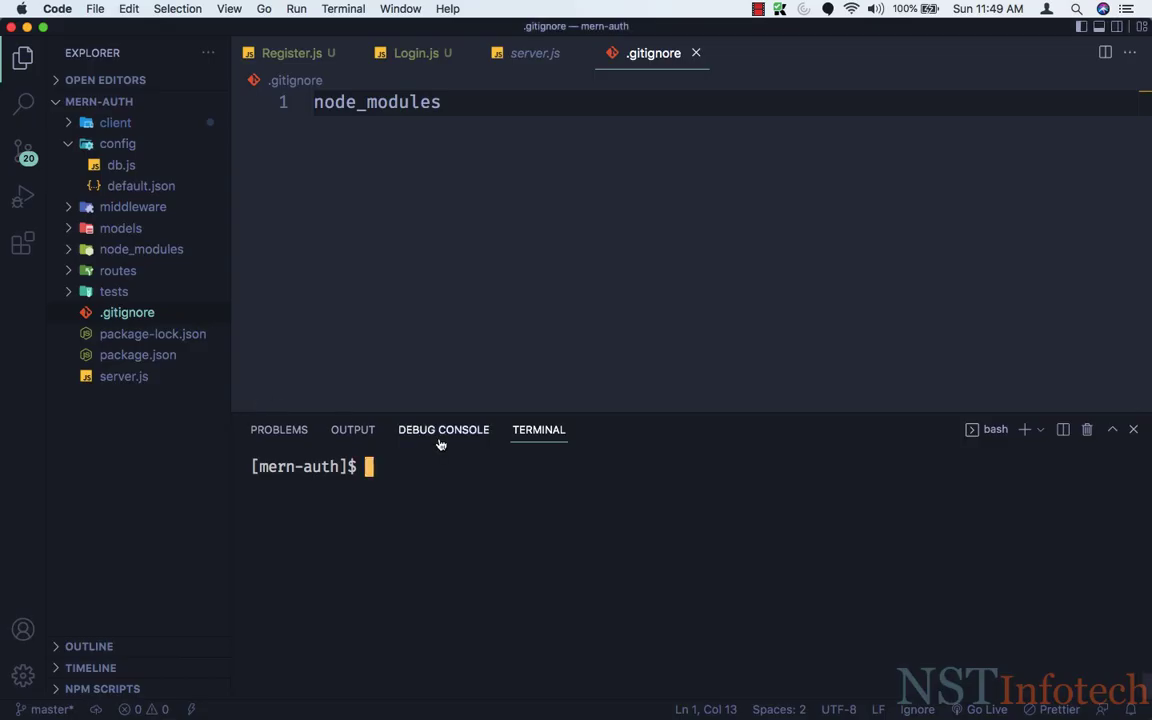
pyautogui.write('git init')
pyautogui.press('Return')
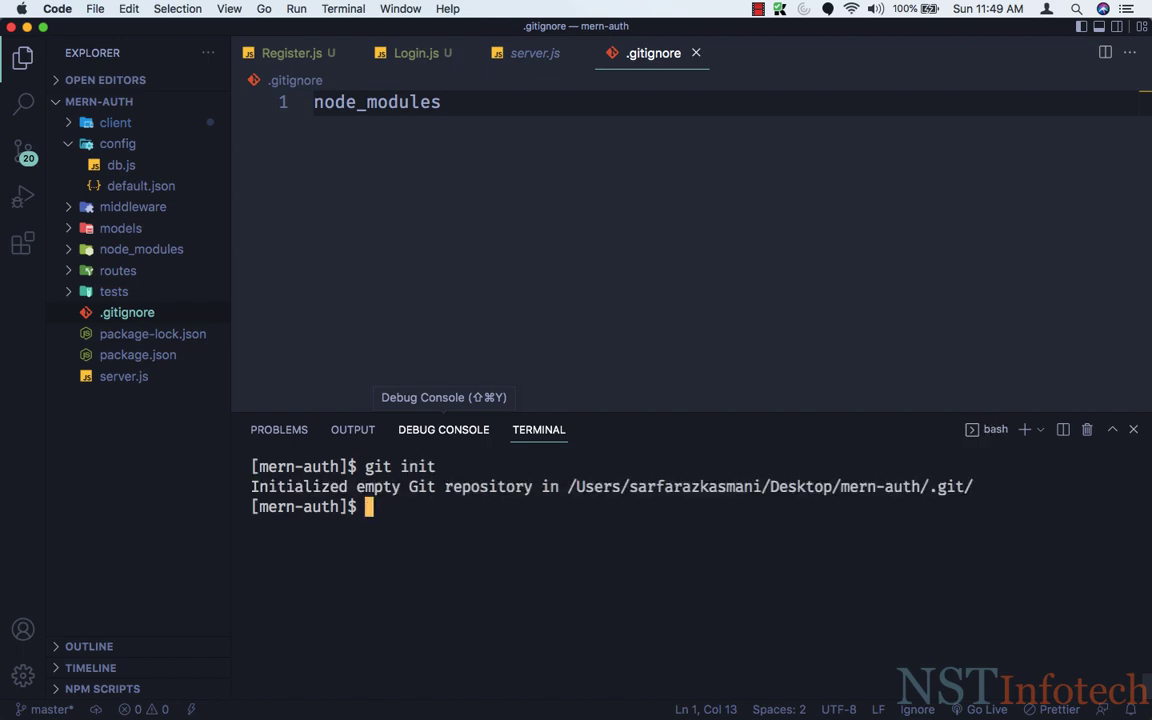
# Stage all project files with git add . and check them with git status
pyautogui.press('super+Tab')
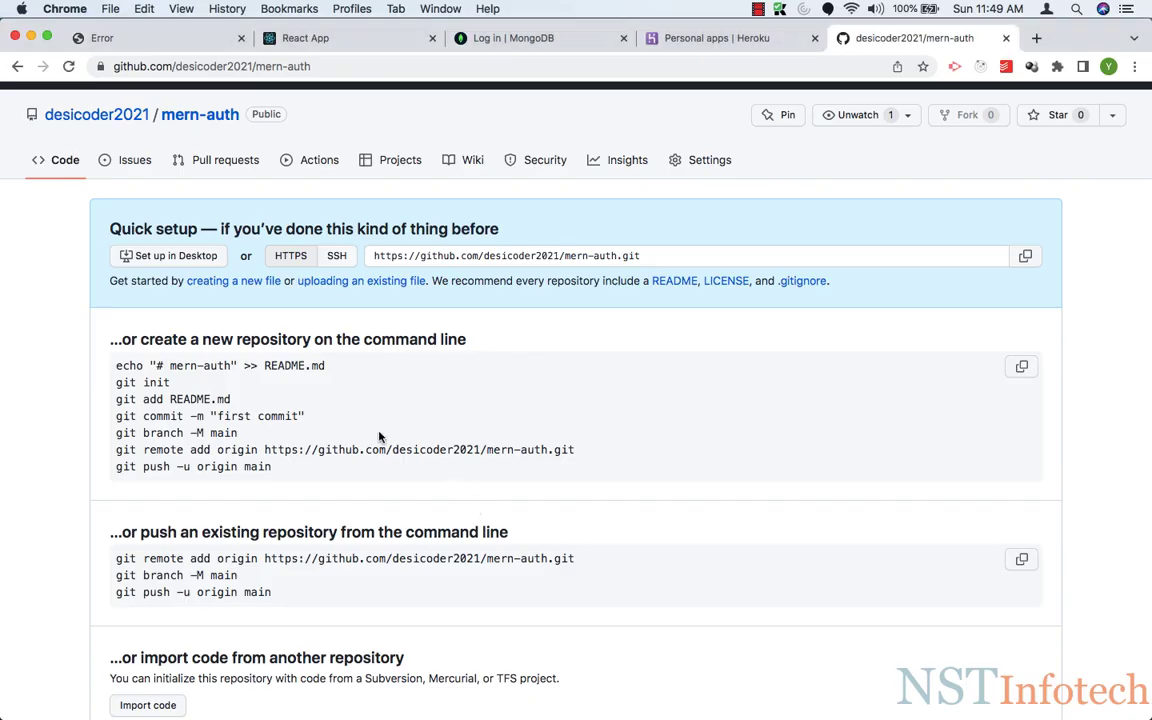
pyautogui.press('super+Tab')
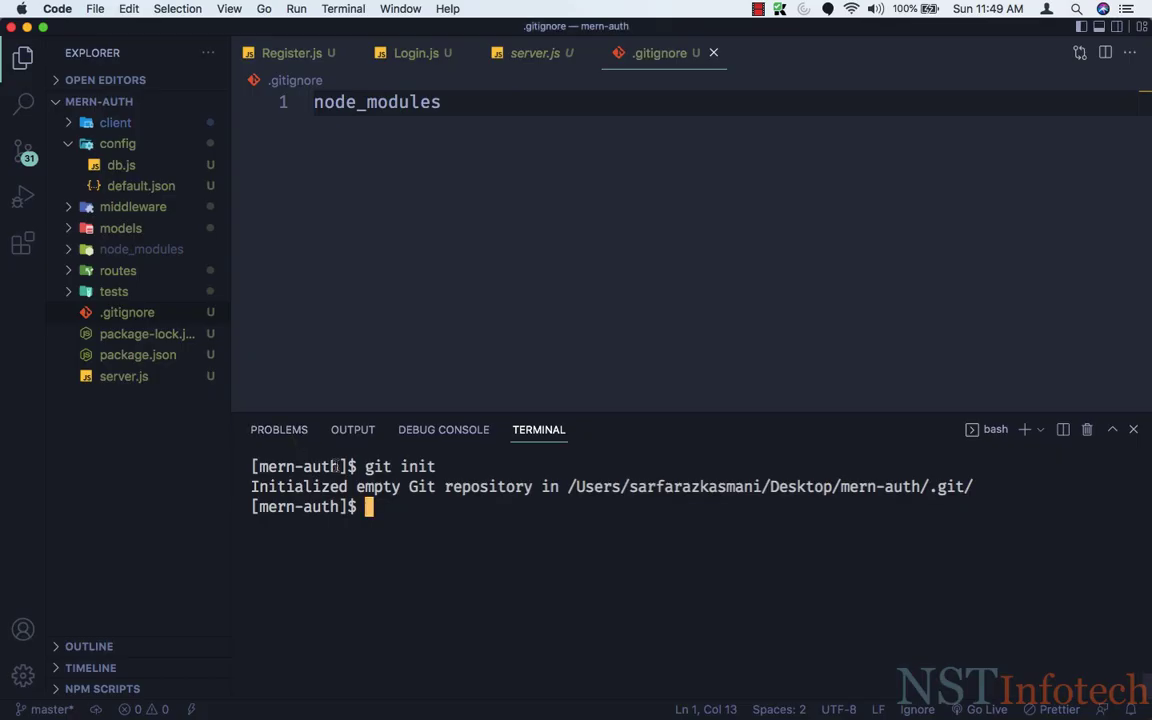
pyautogui.write('git add ')
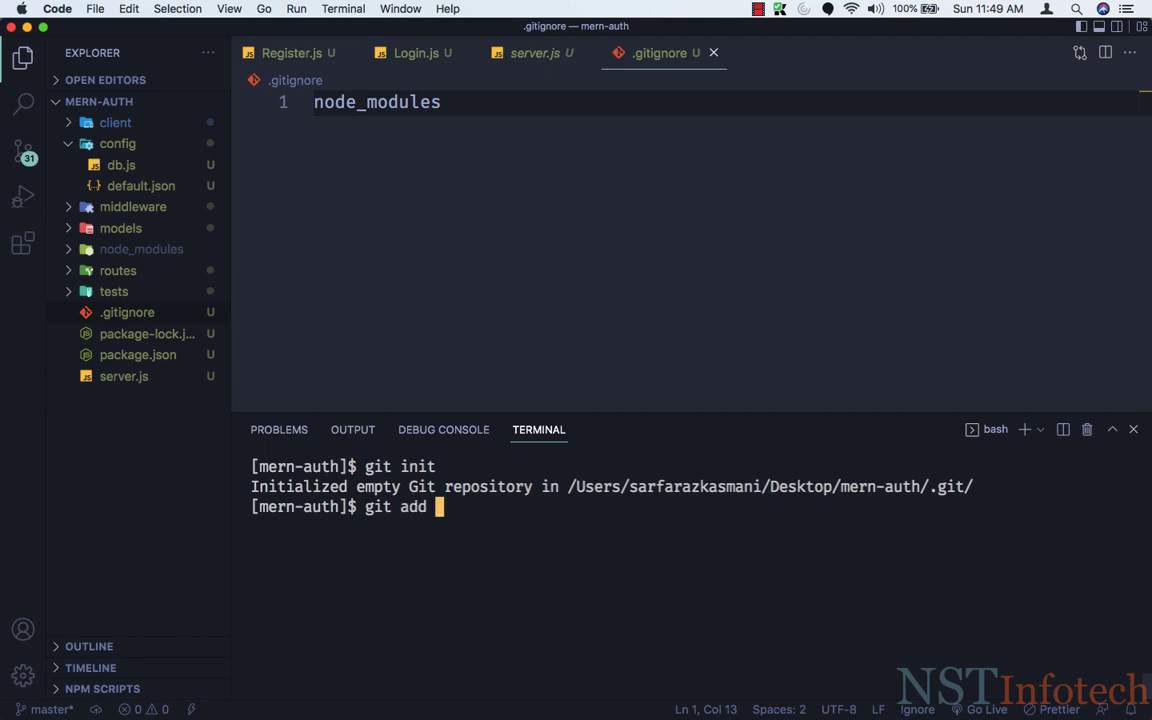
pyautogui.write('.')
pyautogui.press('Return')
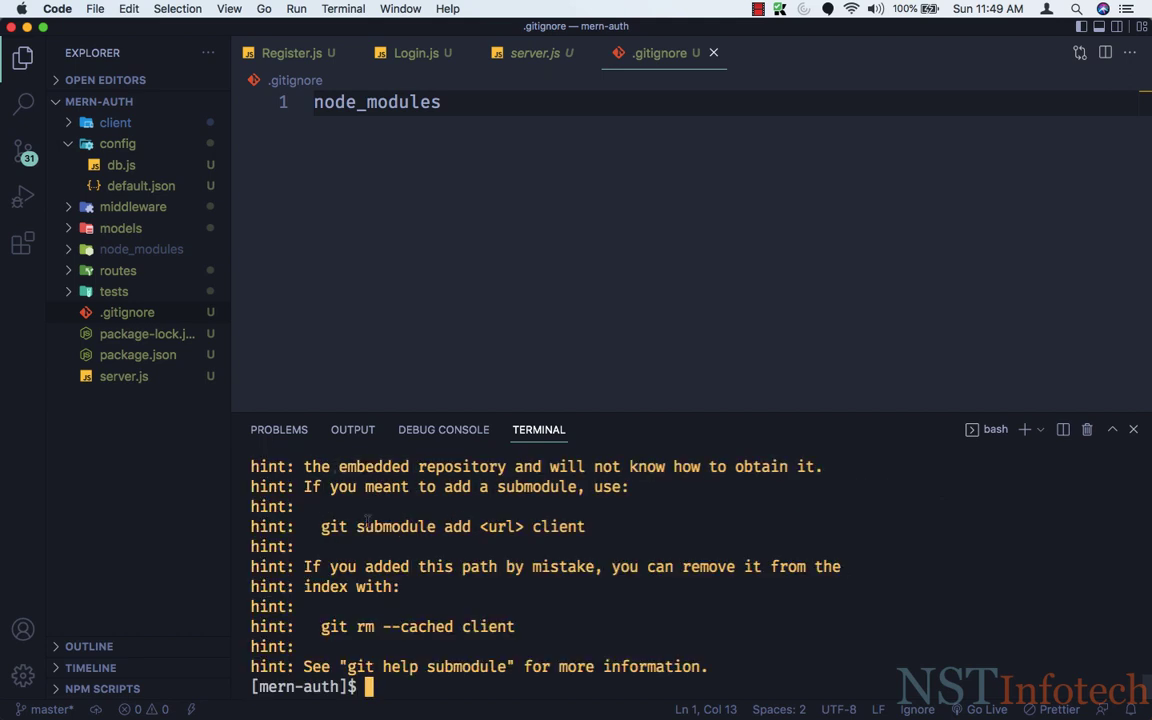
pyautogui.scroll(3, 350, 500)
pyautogui.scroll(-3, 369, 528)
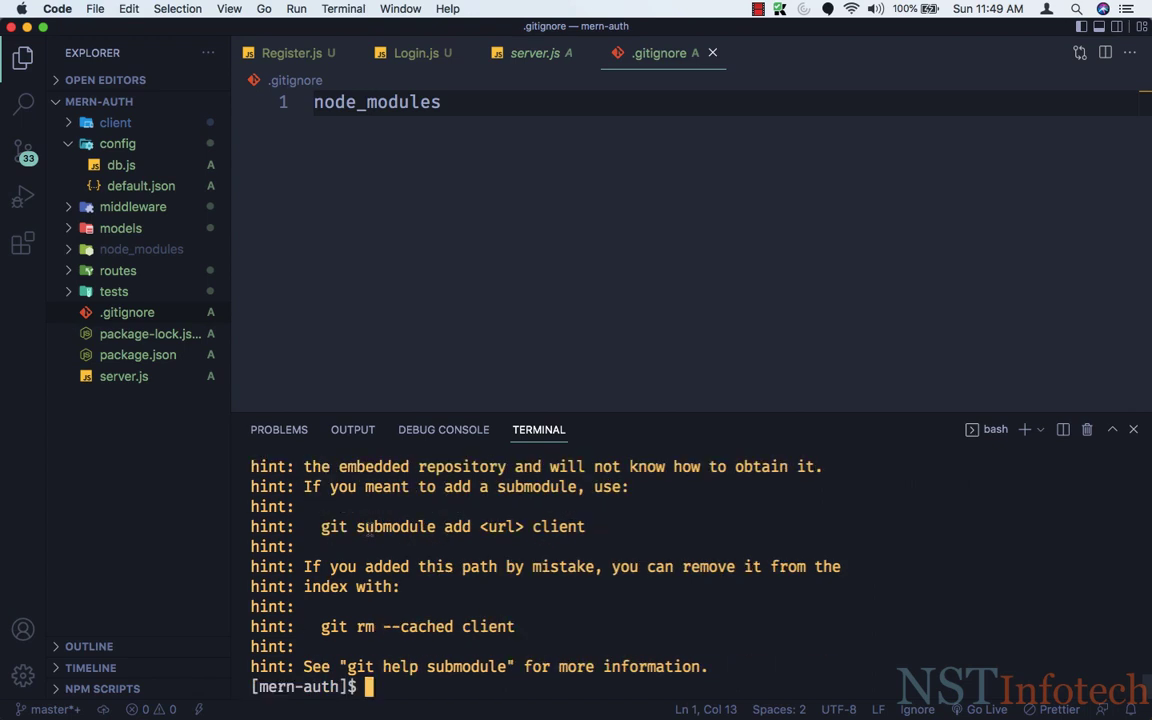
pyautogui.write('git status')
pyautogui.press('Return')
pyautogui.scroll(5, 456, 679)
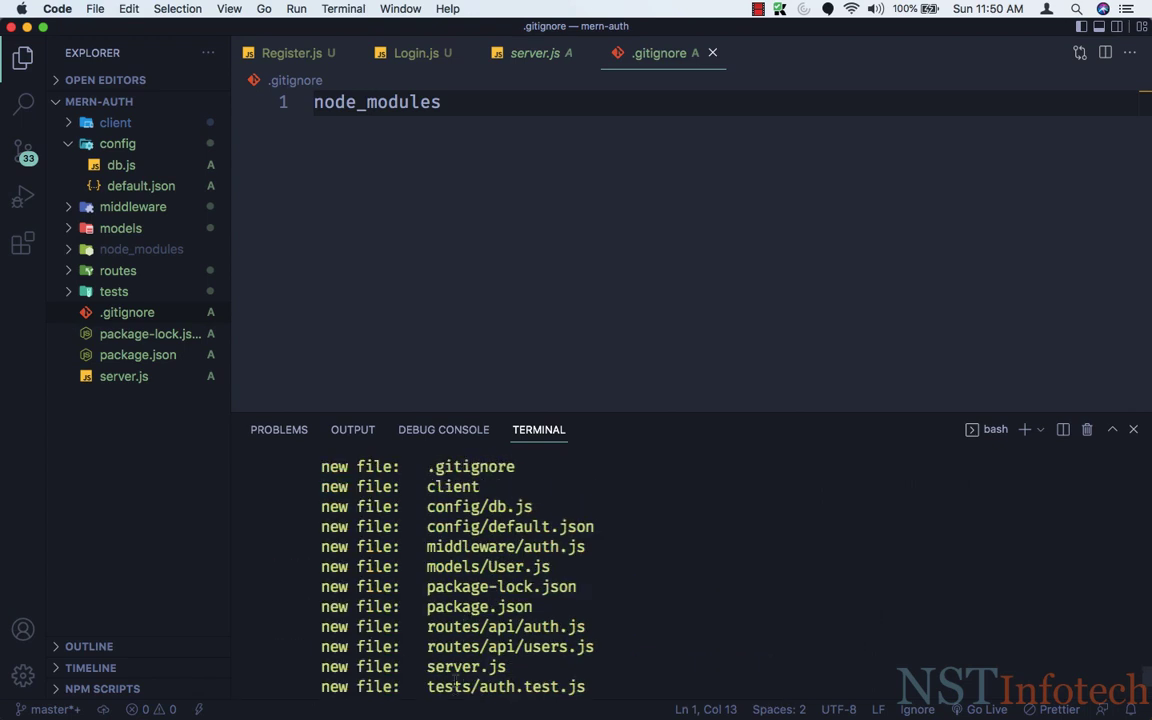
pyautogui.scroll(-5, 456, 679)
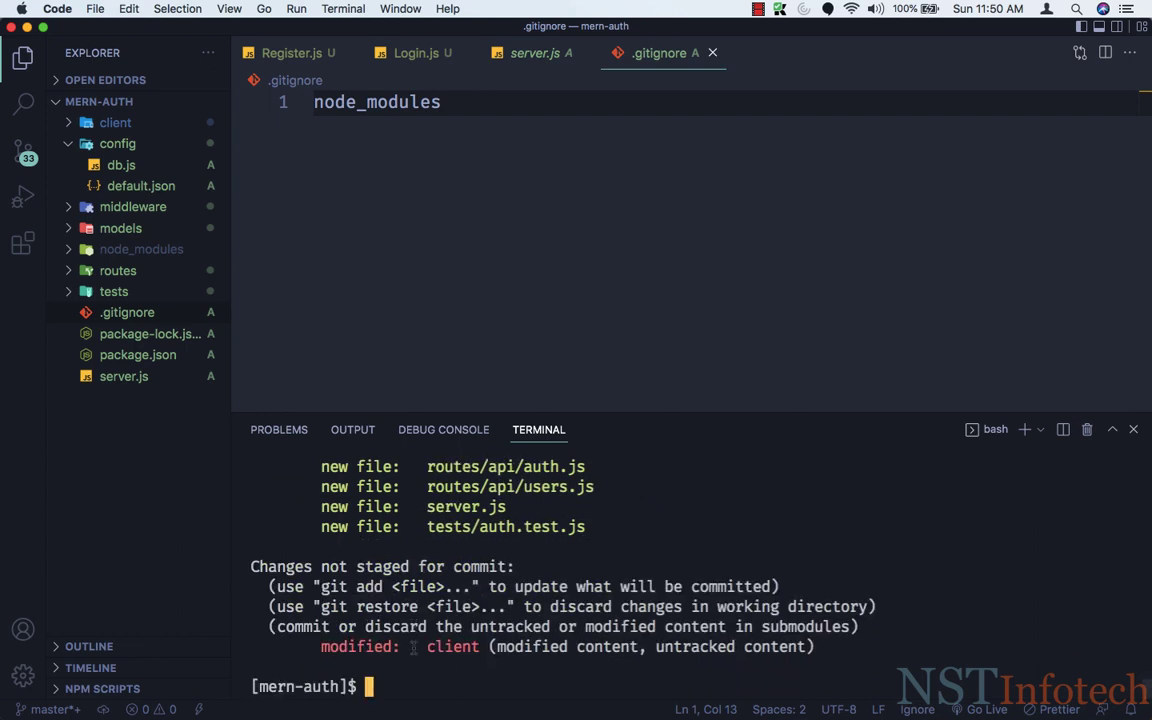
# Clear the terminal and commit the staged files with the message "first commit"
pyautogui.write('cler')
pyautogui.press('BackSpace')
pyautogui.write('ar')
pyautogui.press('Return')
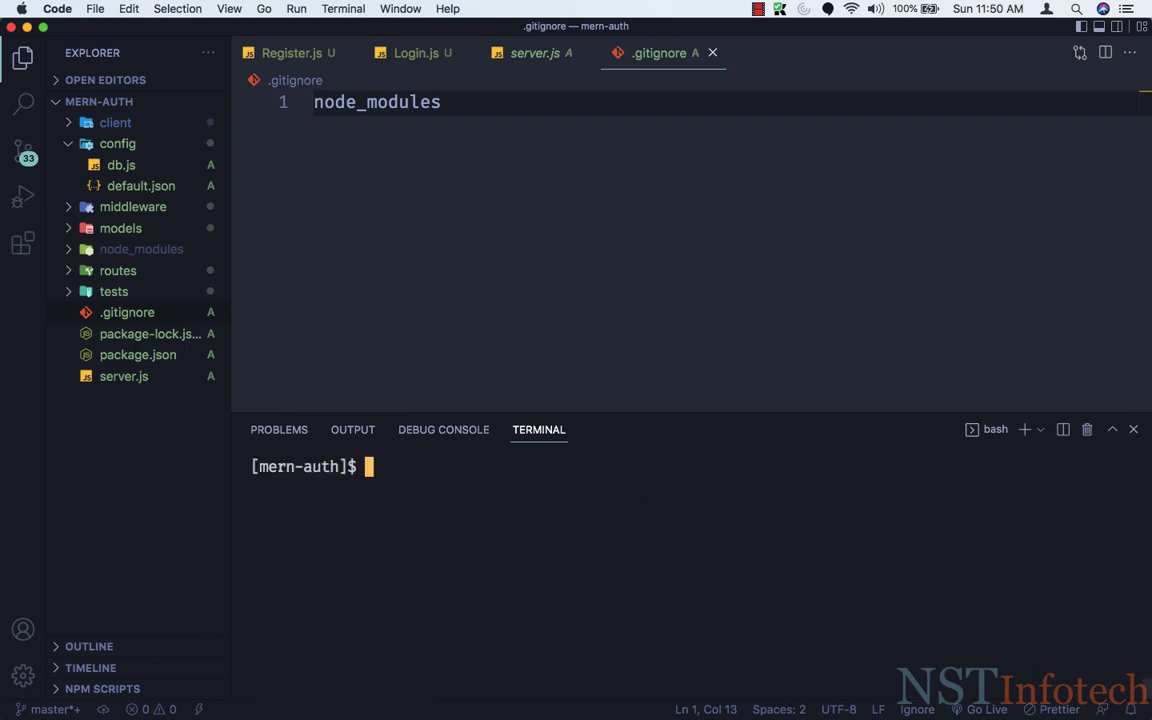
pyautogui.press('super+Tab')
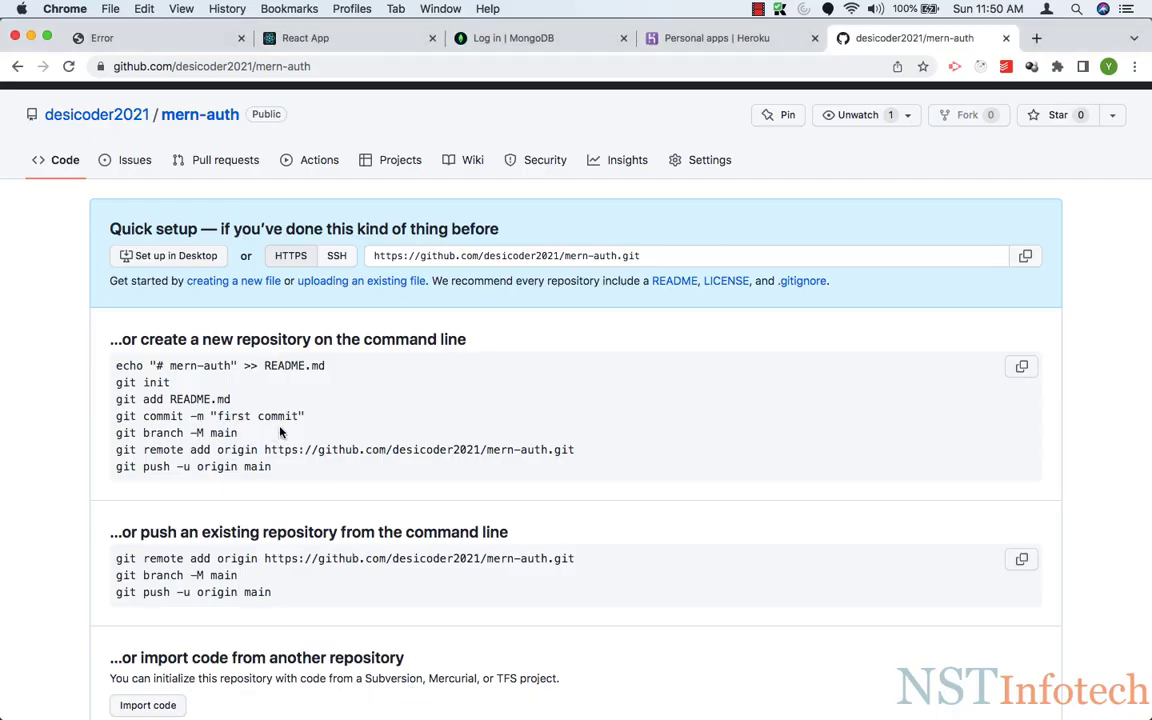
pyautogui.moveTo(305, 416); pyautogui.dragTo(118, 416)
pyautogui.press('super+c')
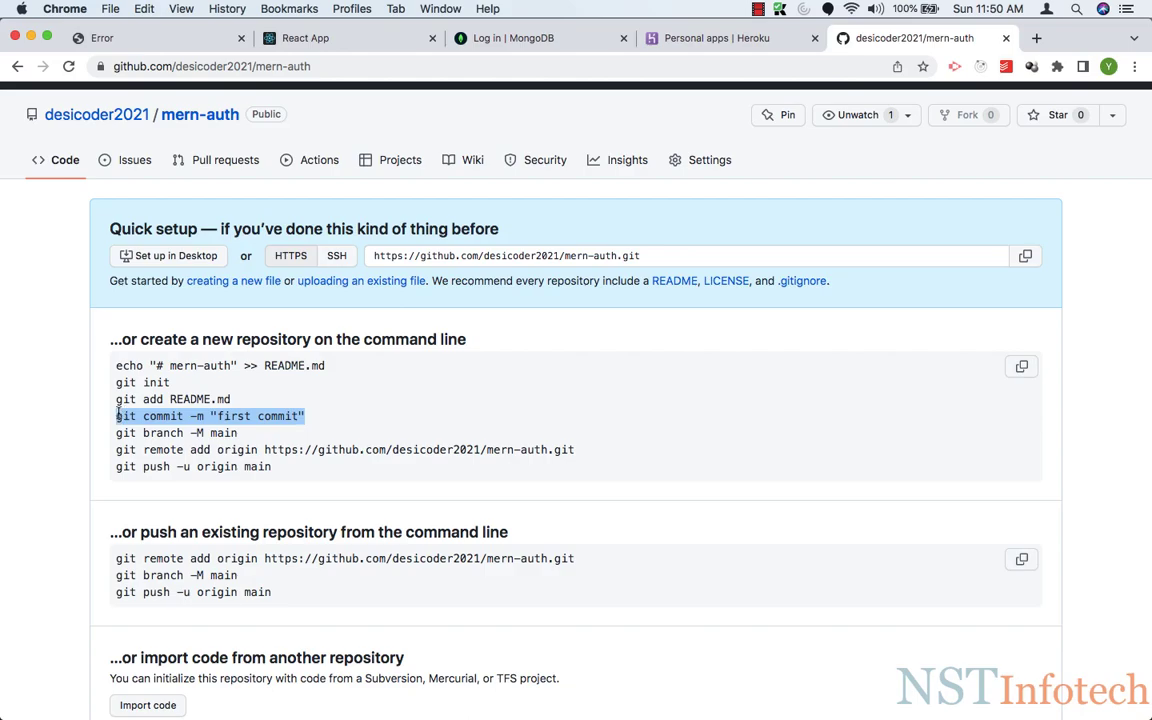
pyautogui.press('super+Tab')
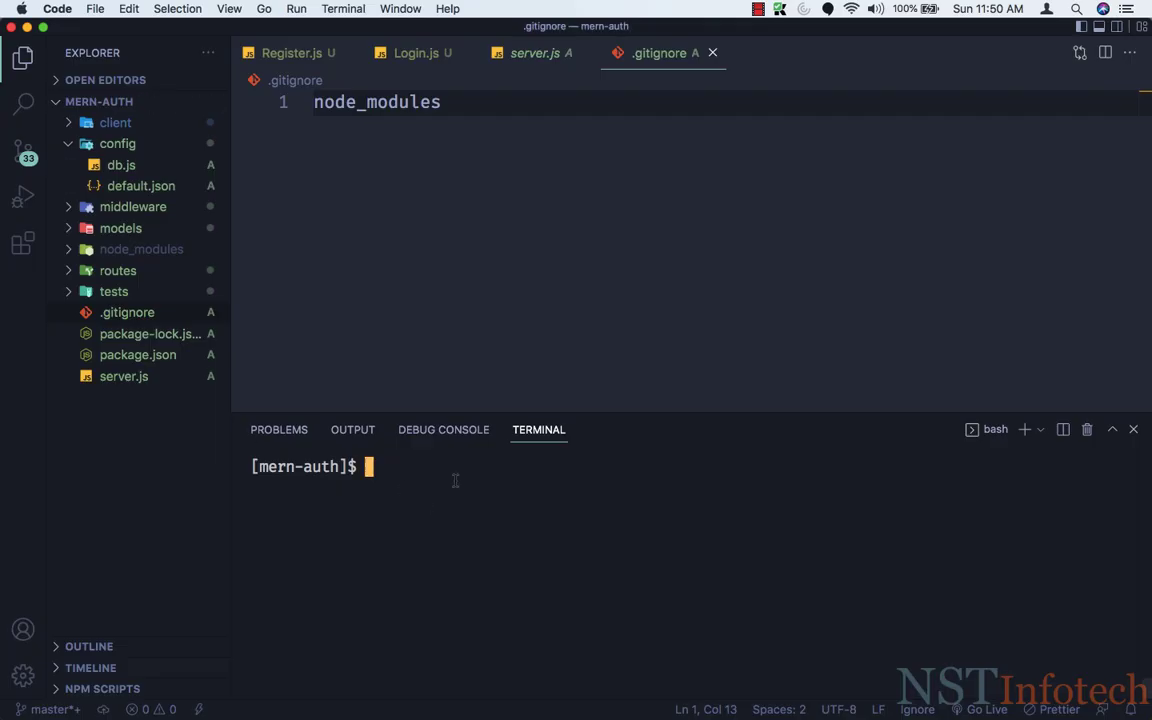
pyautogui.press('super+v')
pyautogui.press('Return')
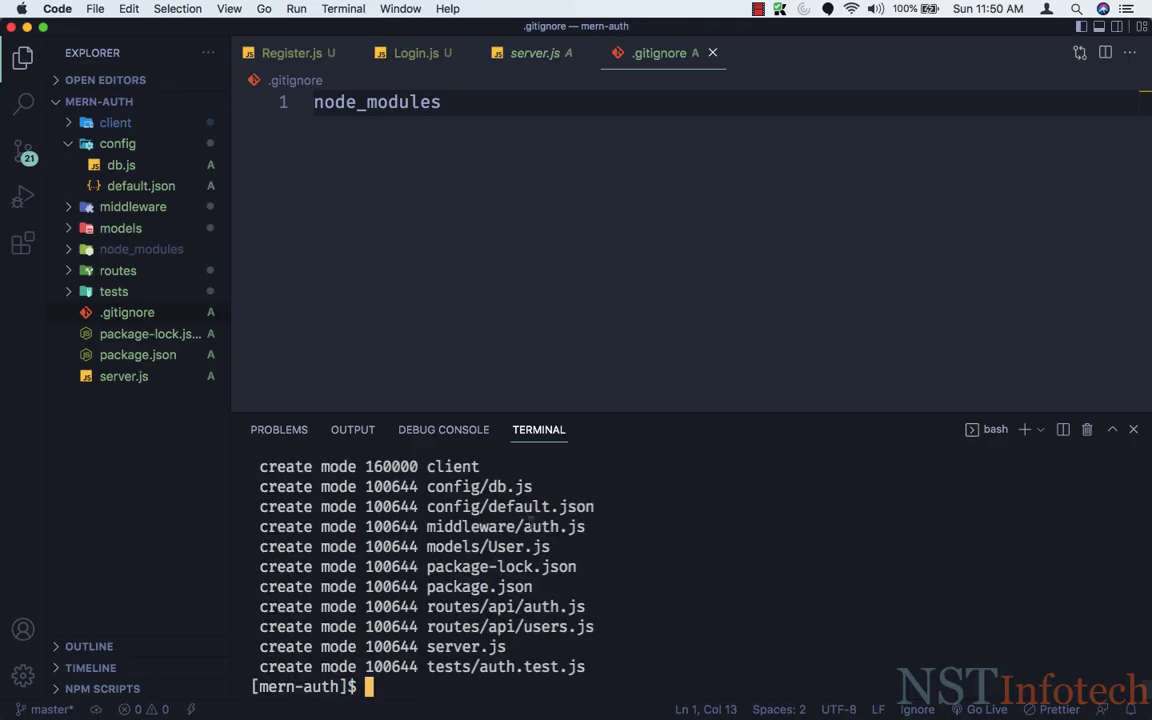
pyautogui.scroll(2, 490, 570)
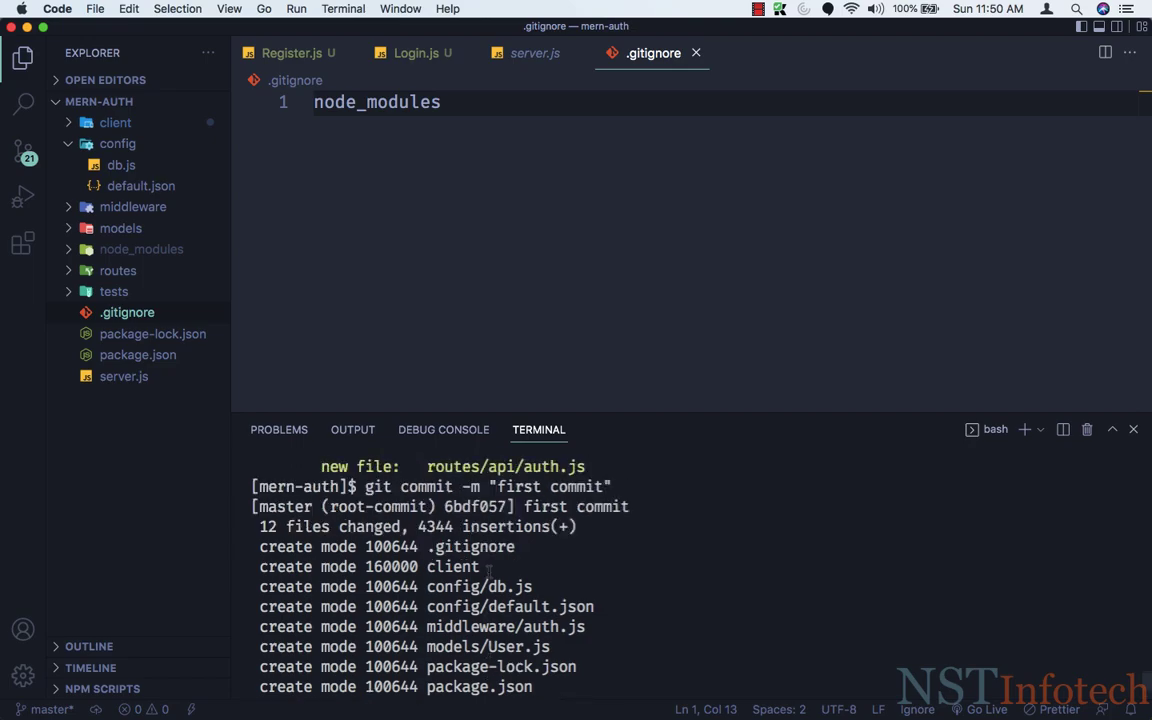
pyautogui.scroll(-2, 490, 570)
pyautogui.press('super+Tab')
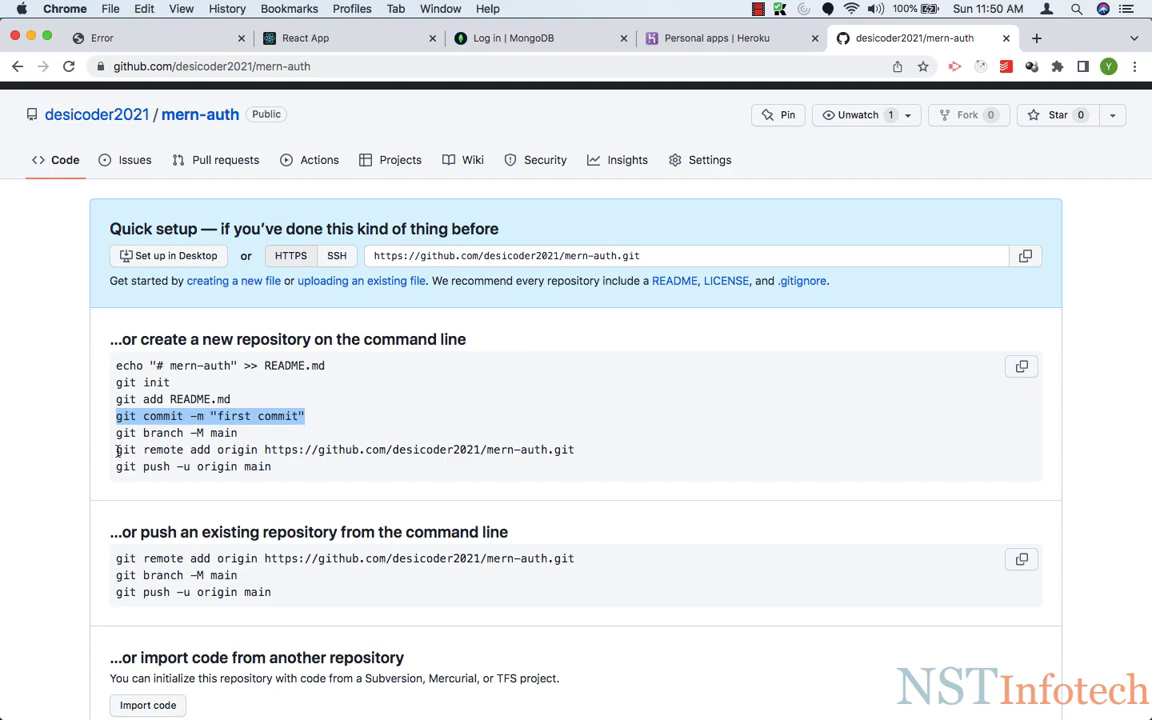
# Add the GitHub mern-auth repository as remote origin using the copied command
pyautogui.moveTo(116, 452); pyautogui.dragTo(575, 456)
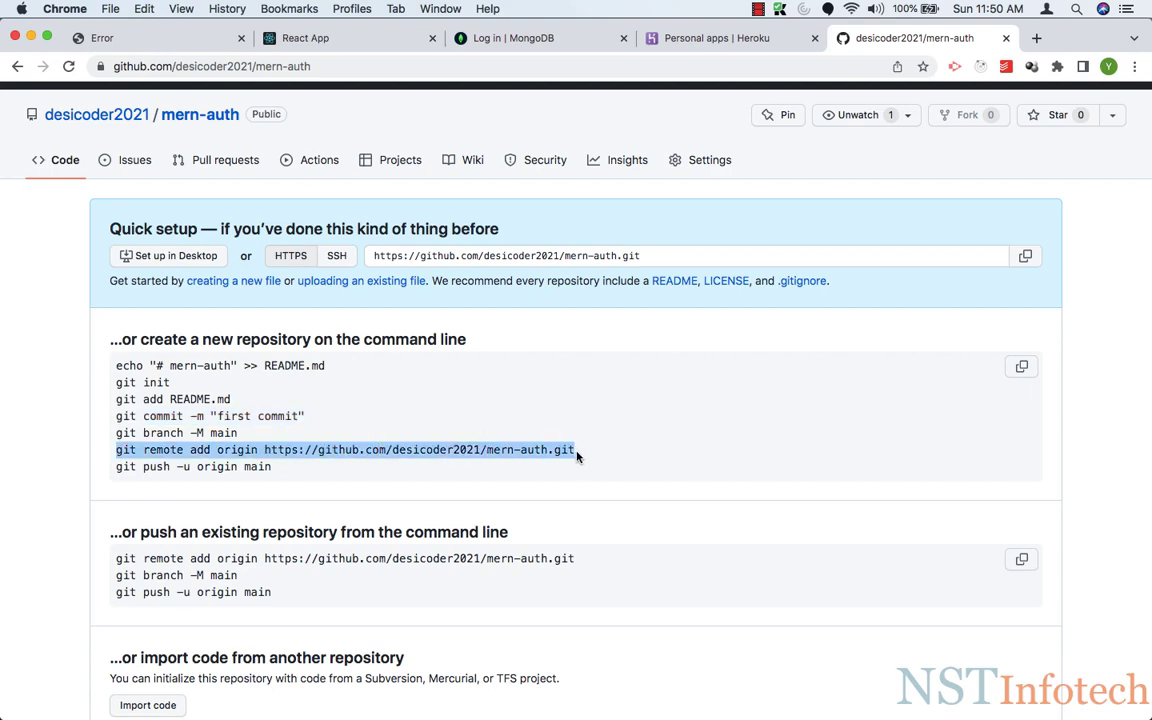
pyautogui.press('super+c')
pyautogui.press('super+Tab')
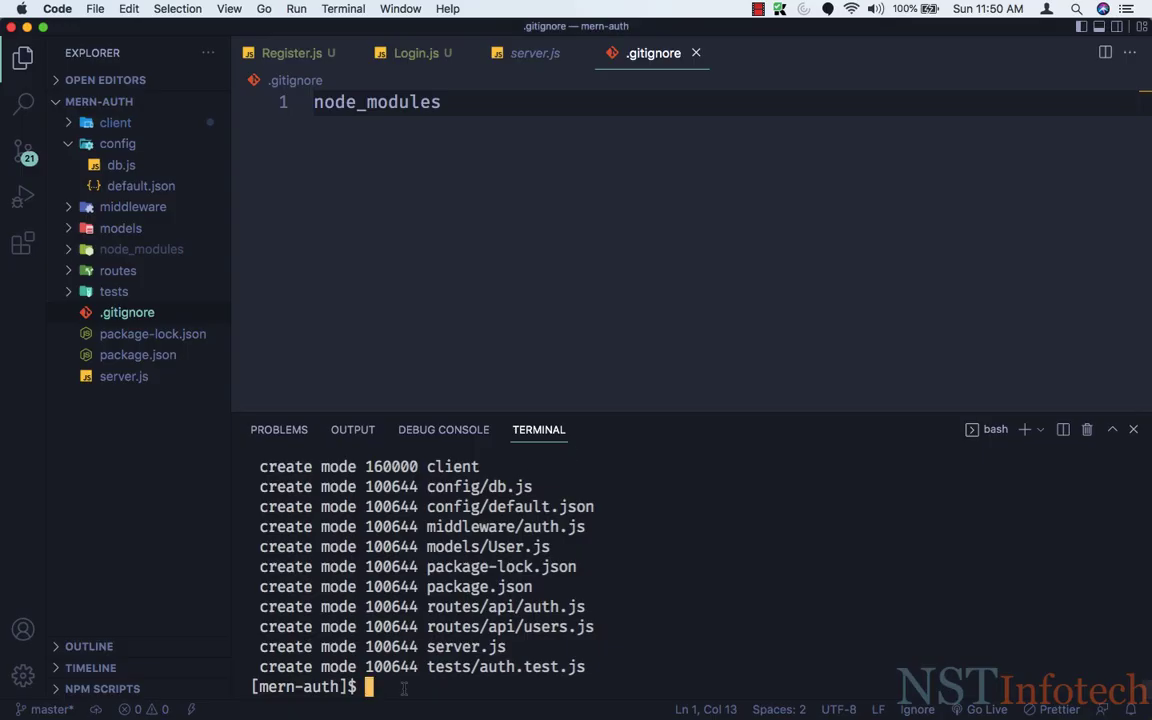
pyautogui.press('super+v')
pyautogui.press('Return')
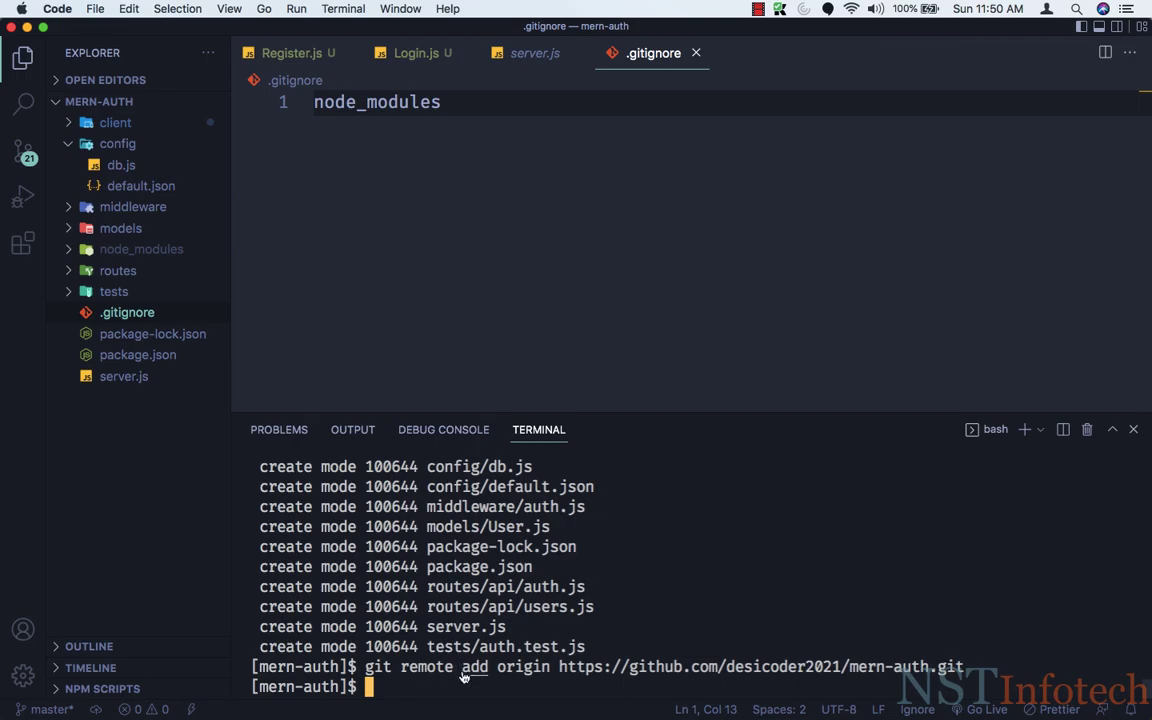
# Clear the terminal and run git push -u origin master
pyautogui.press('super+Tab')
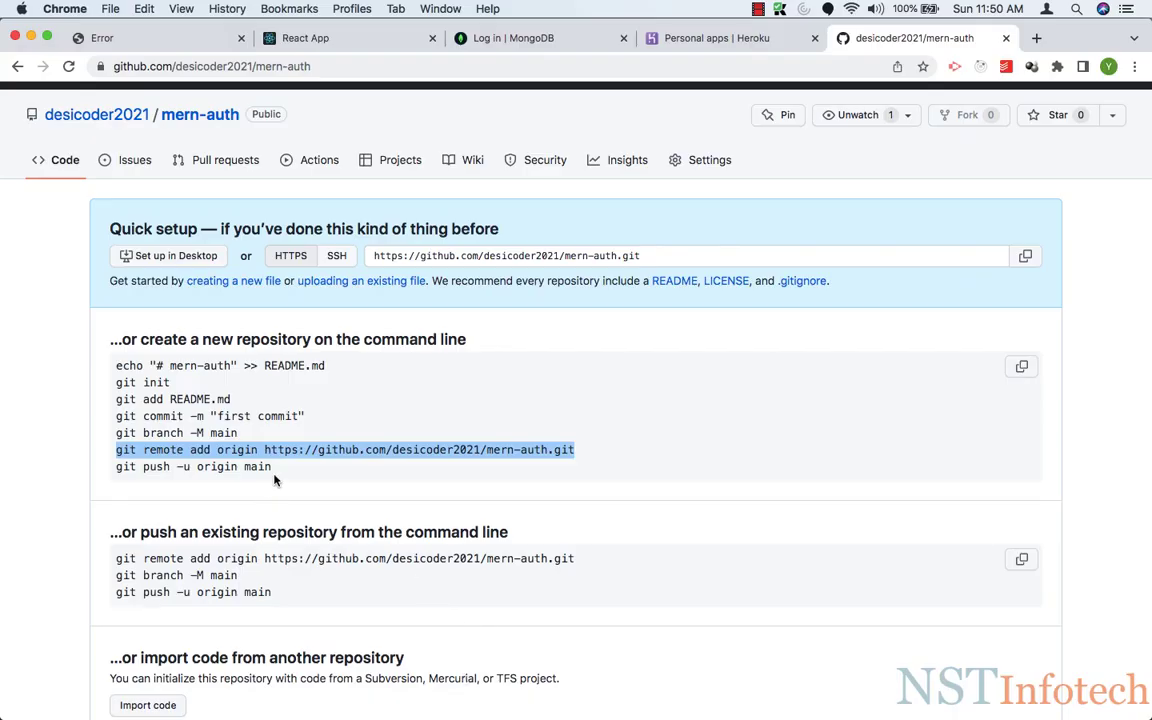
pyautogui.press('super+Tab')
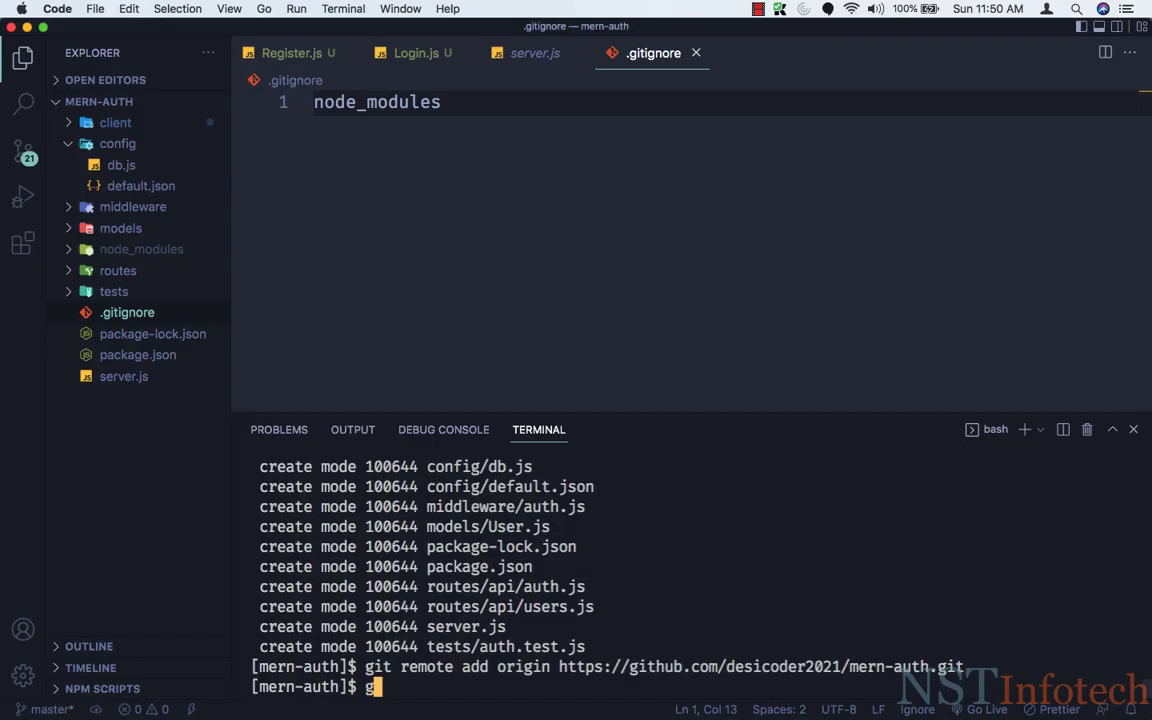
pyautogui.write('clear')
pyautogui.press('Return')
pyautogui.write('gut')
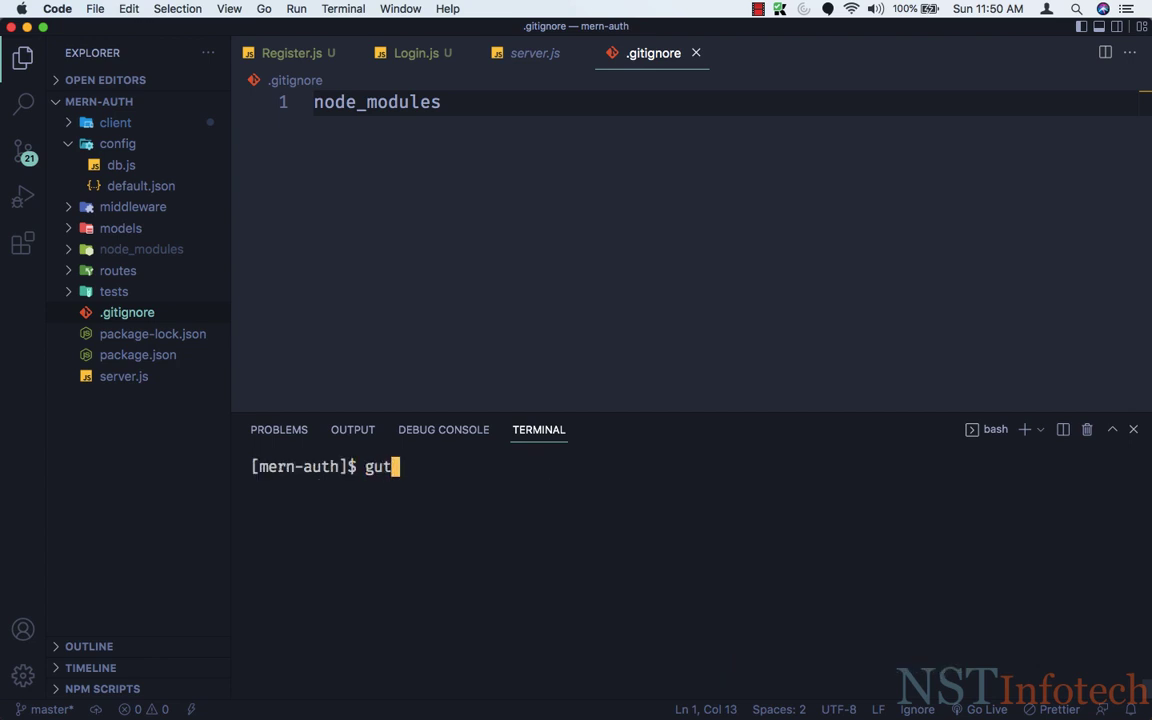
pyautogui.press('BackSpace')
pyautogui.write('it push')
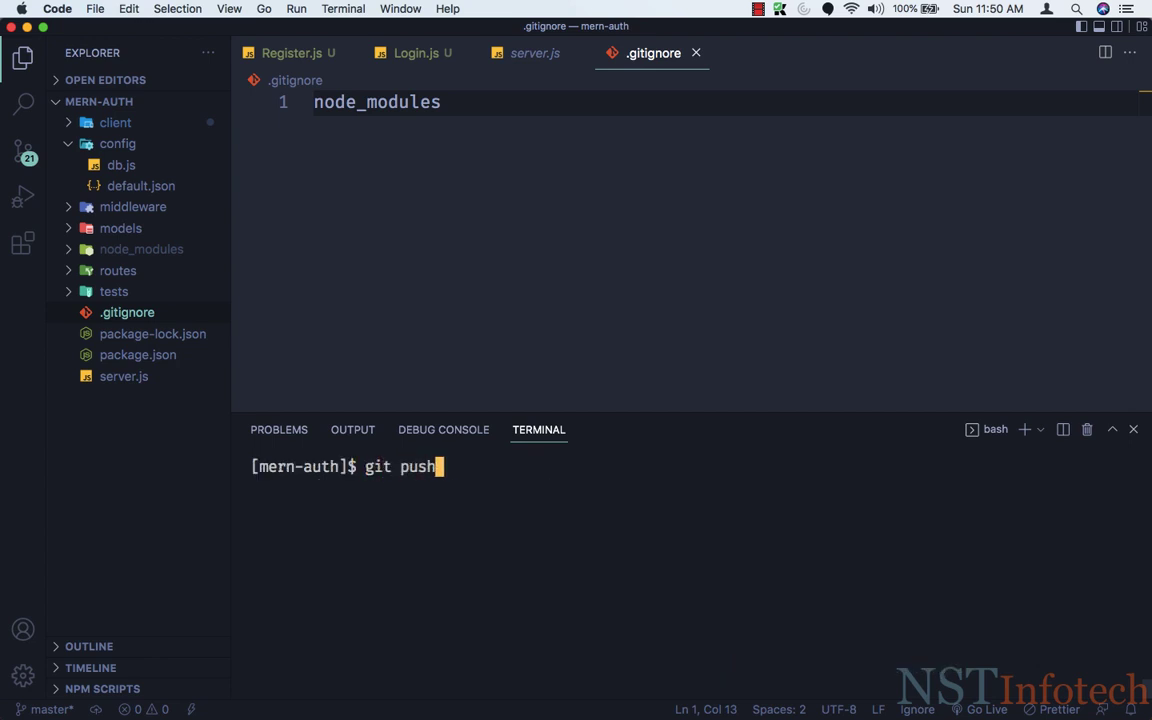
pyautogui.press('super+Tab')
pyautogui.press('super+Tab')
pyautogui.write('-u ori')
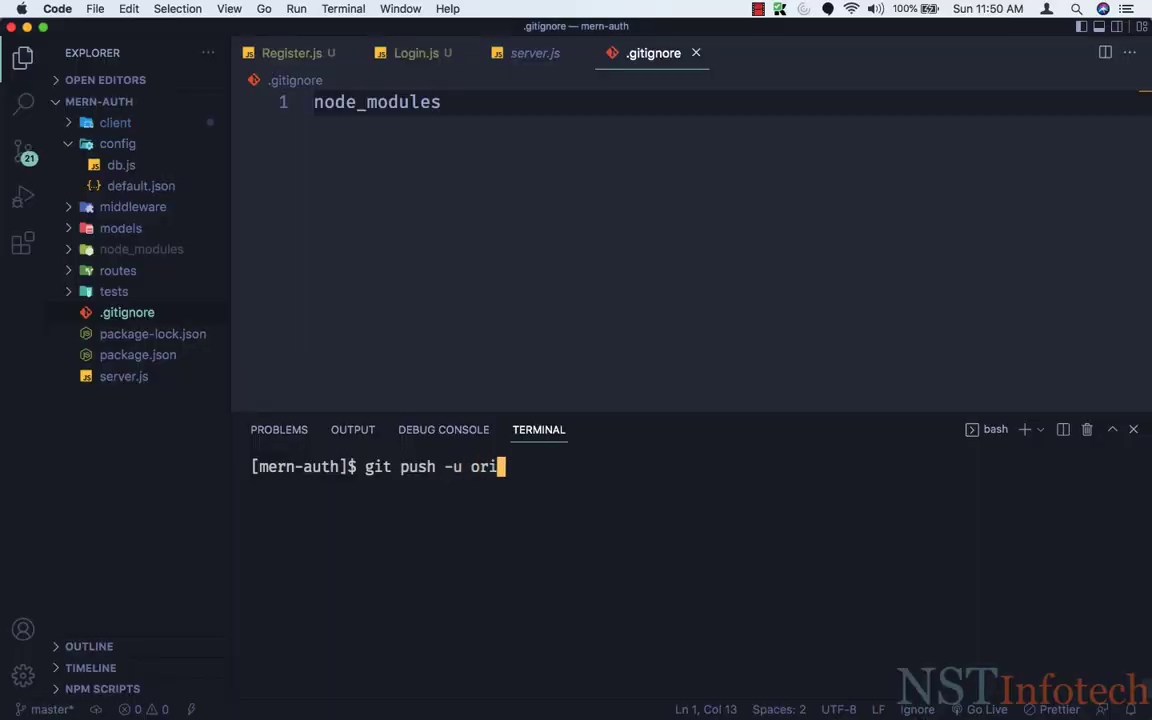
pyautogui.write('gin')
pyautogui.press('super+Tab')
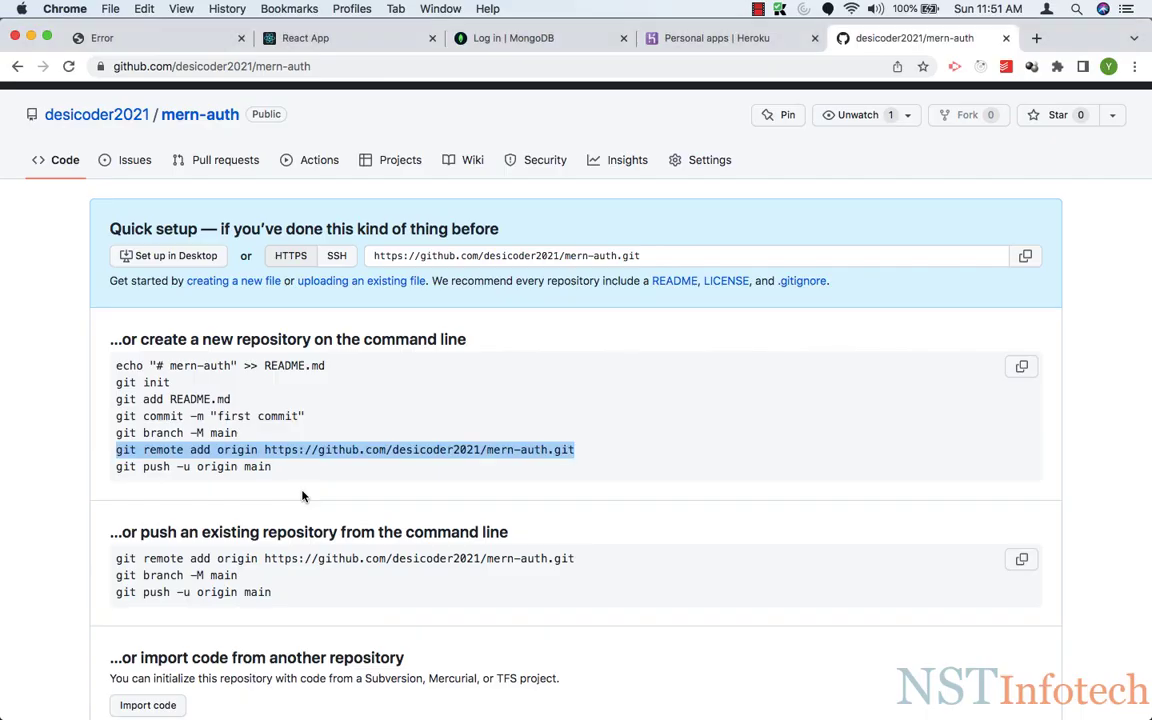
pyautogui.press('super+Tab')
pyautogui.write('master')
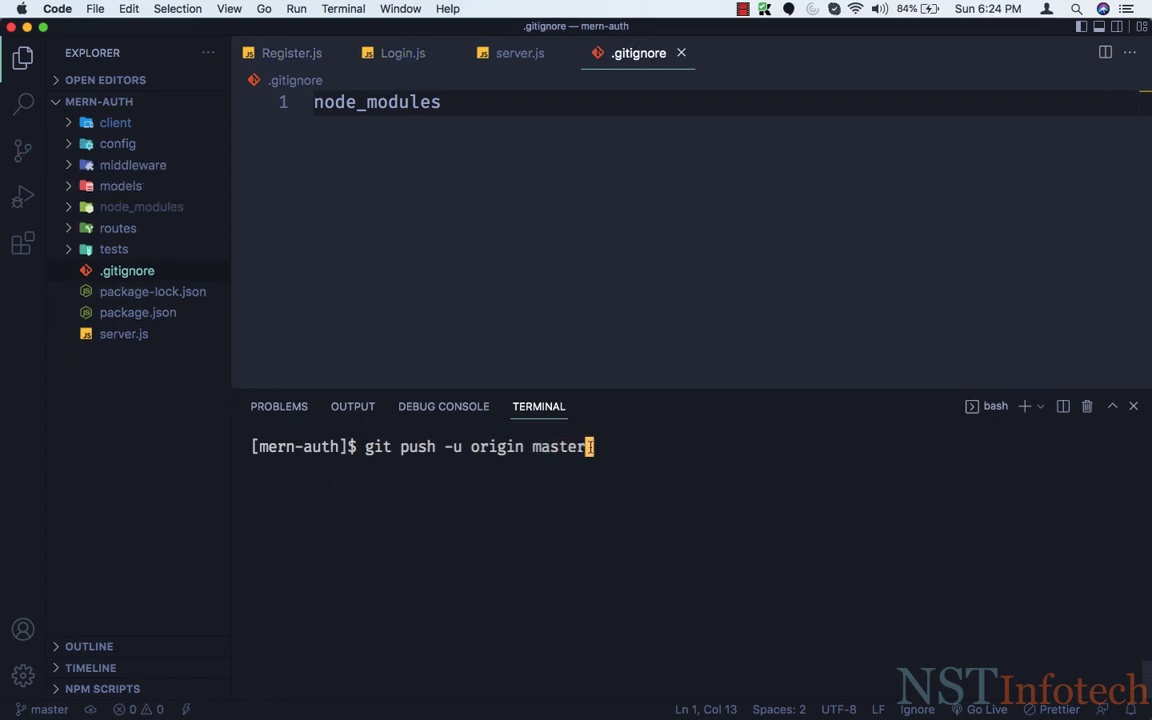
pyautogui.press('Return')
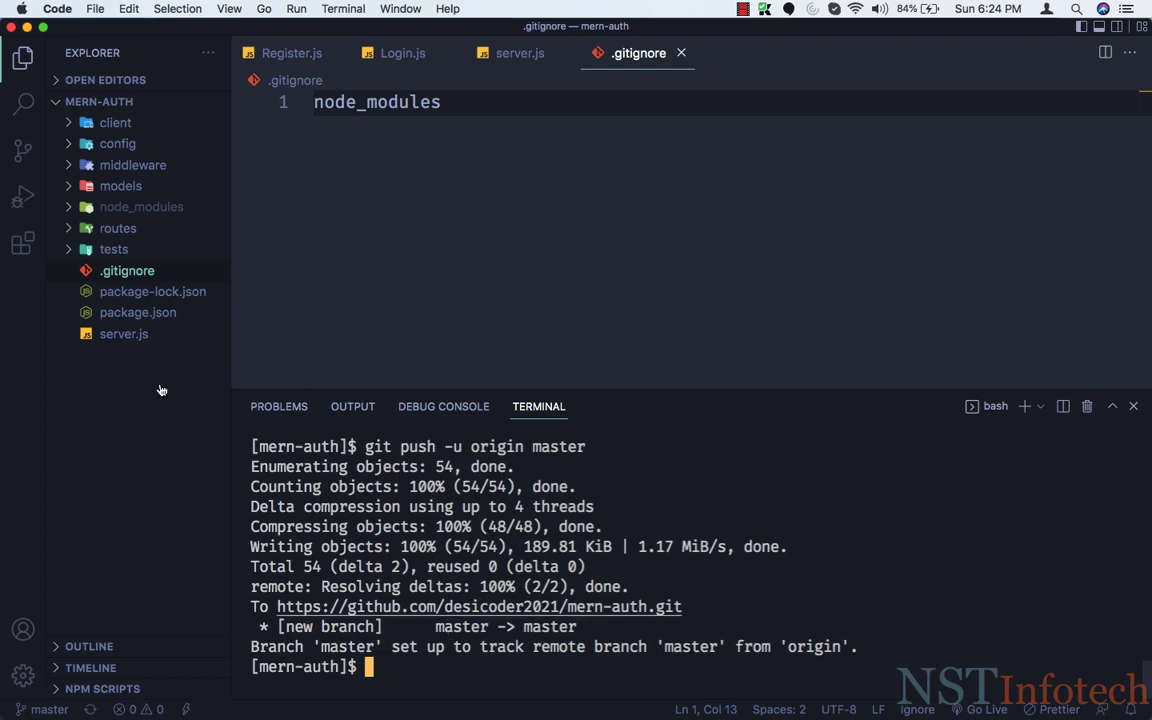
# Reload the mern-auth repository page in Chrome to confirm the pushed files on master
pyautogui.moveTo(3, 240)
pyautogui.click(12, 207)
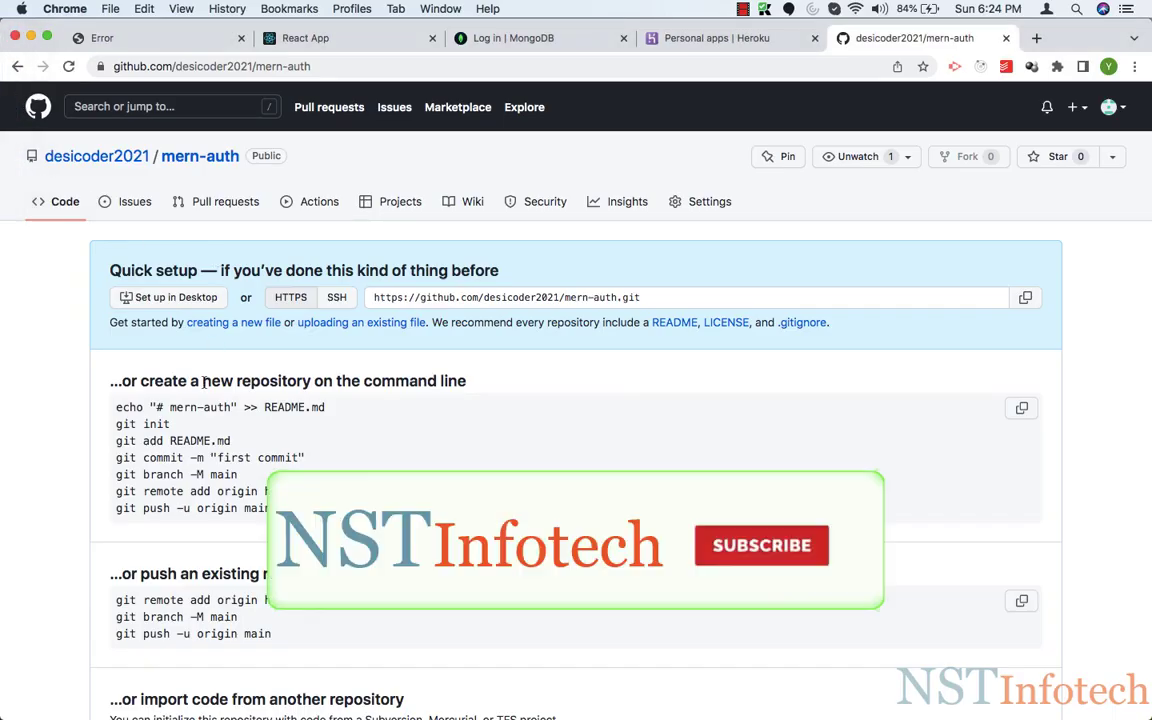
pyautogui.scroll(-1, 193, 398)
pyautogui.click(68, 66)
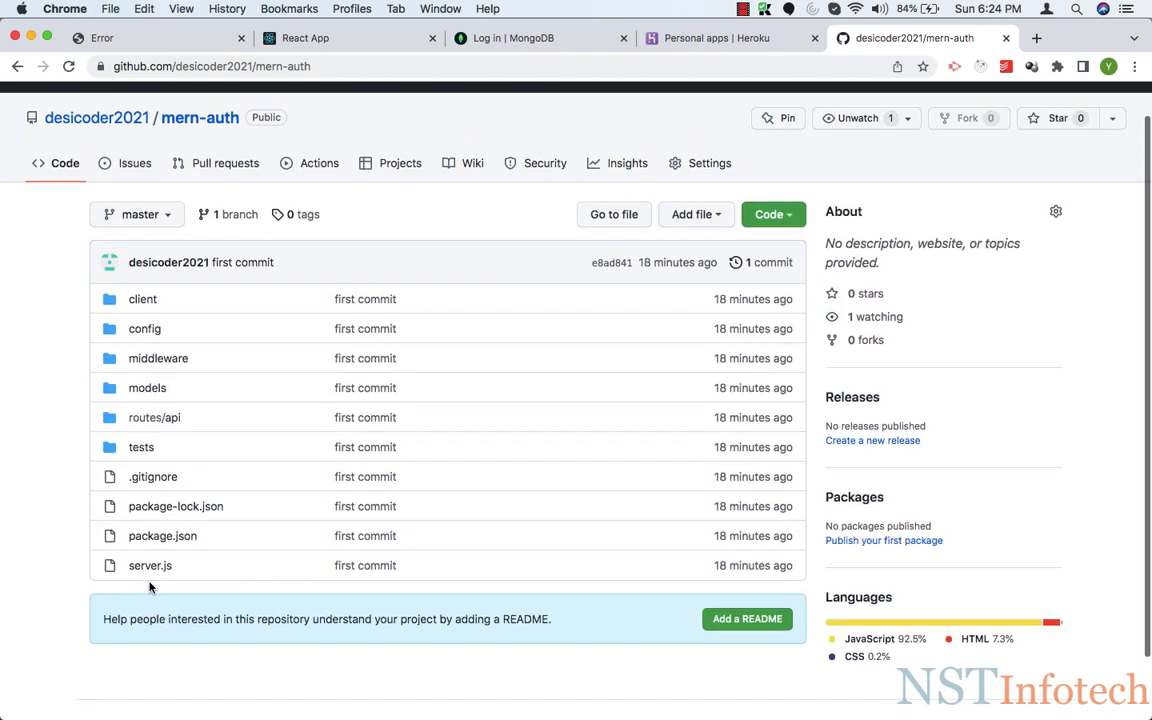
pyautogui.scroll(2, 148, 587)
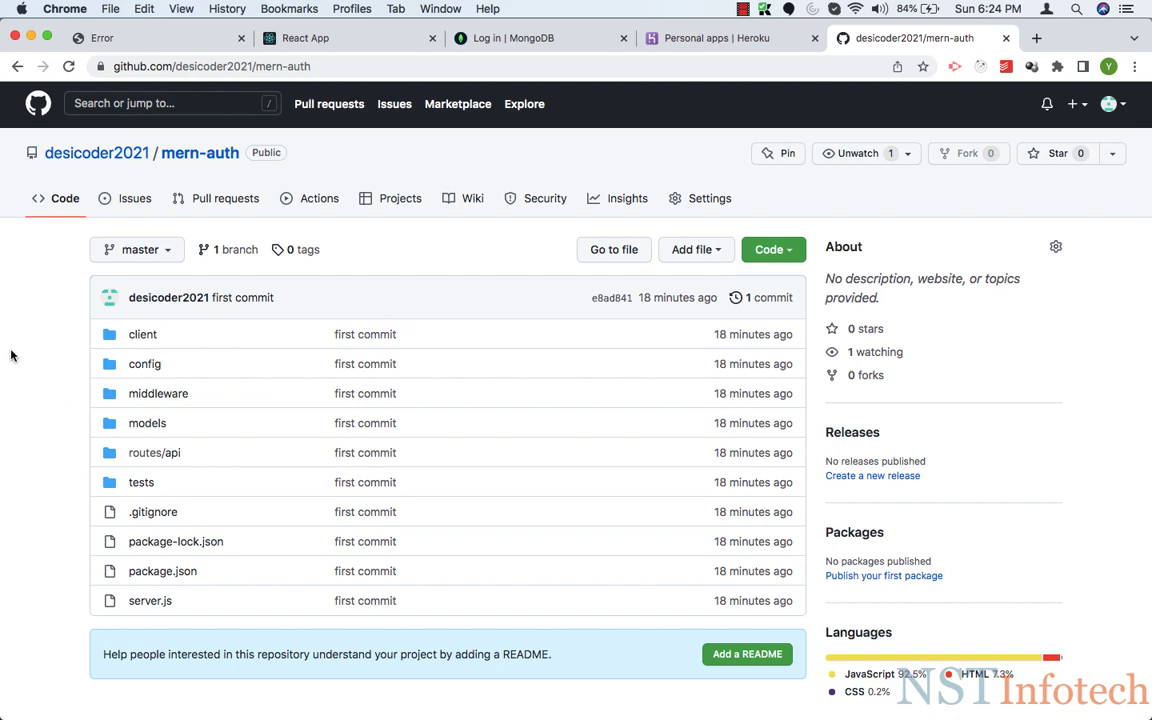
pyautogui.moveTo(3, 304)
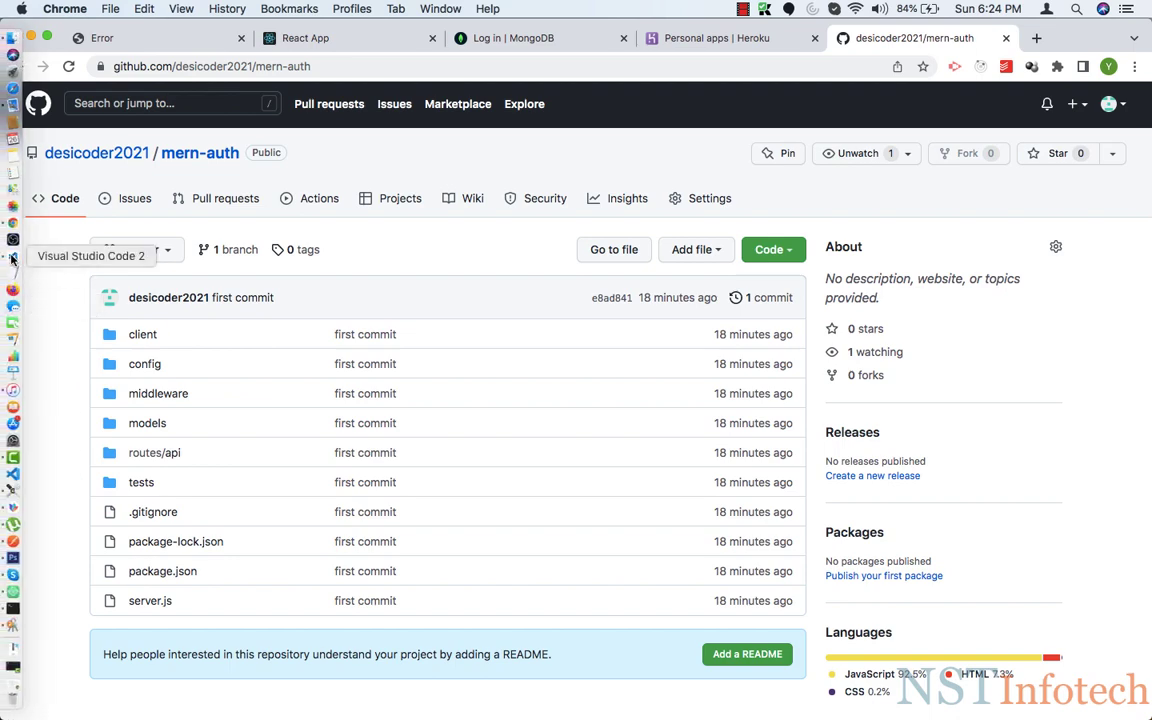
pyautogui.click(12, 258)
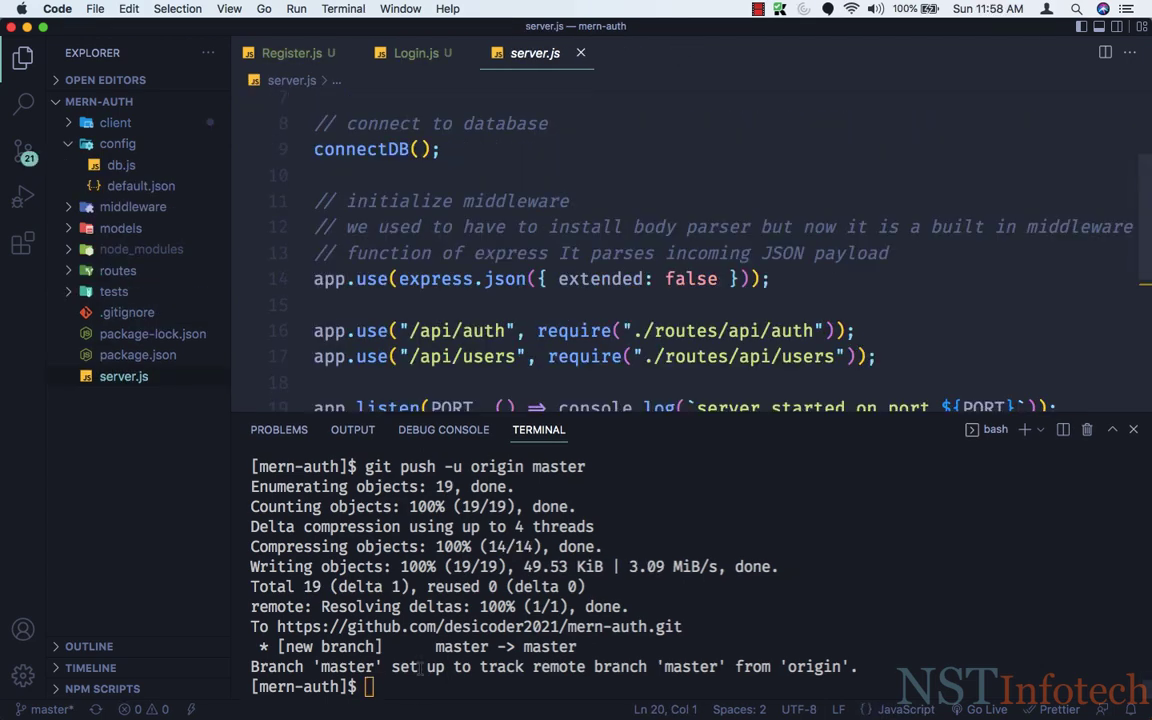
# Clear the terminal and open package.json at its scripts section
pyautogui.write('clear')
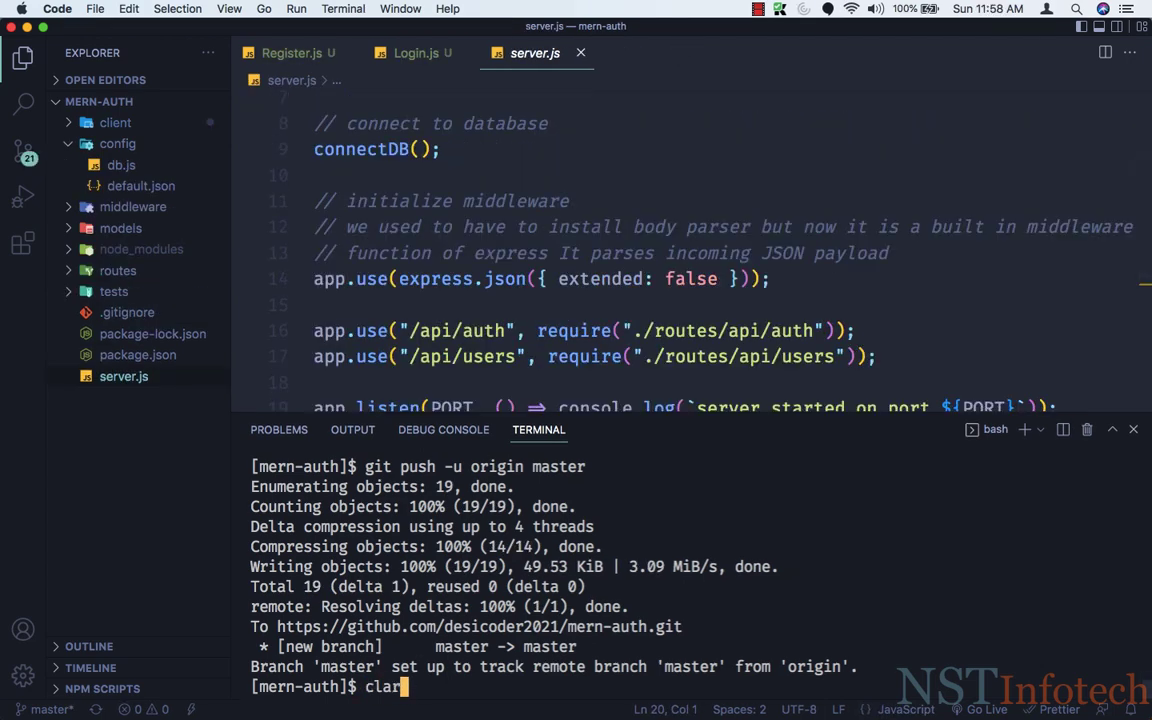
pyautogui.press('BackSpace')
pyautogui.press('BackSpace')
pyautogui.write('ear')
pyautogui.press('Return')
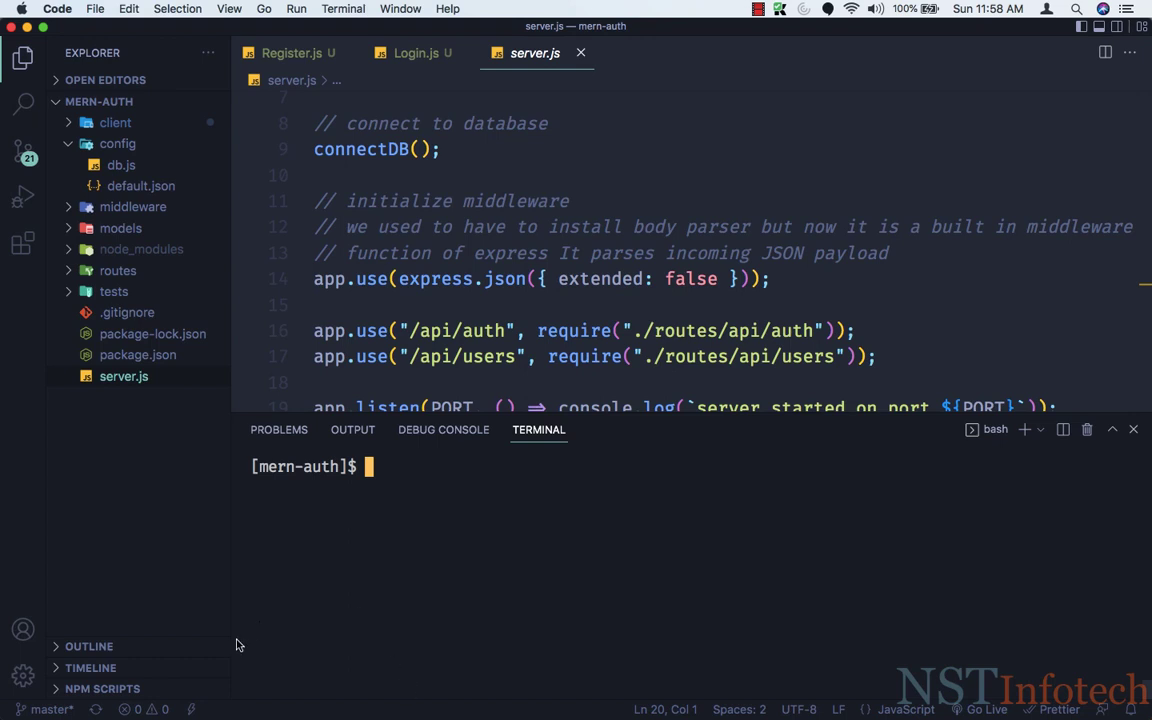
pyautogui.click(137, 354)
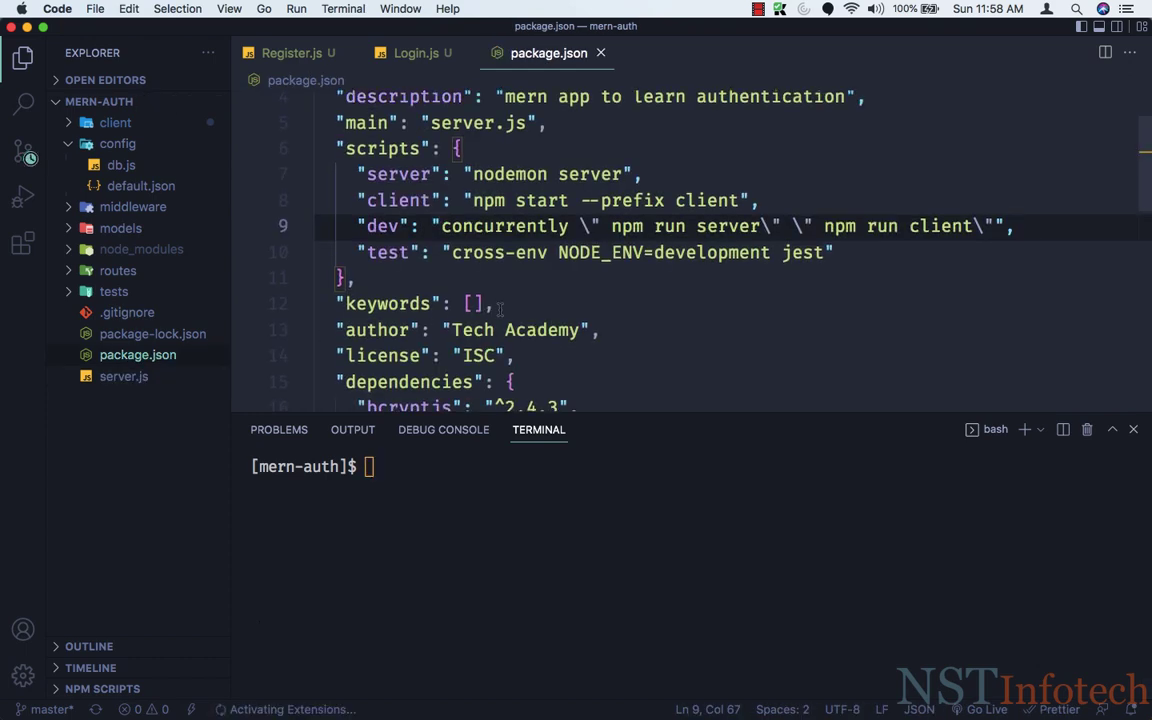
pyautogui.scroll(-3, 416, 320)
pyautogui.scroll(4, 499, 311)
pyautogui.scroll(-2, 499, 311)
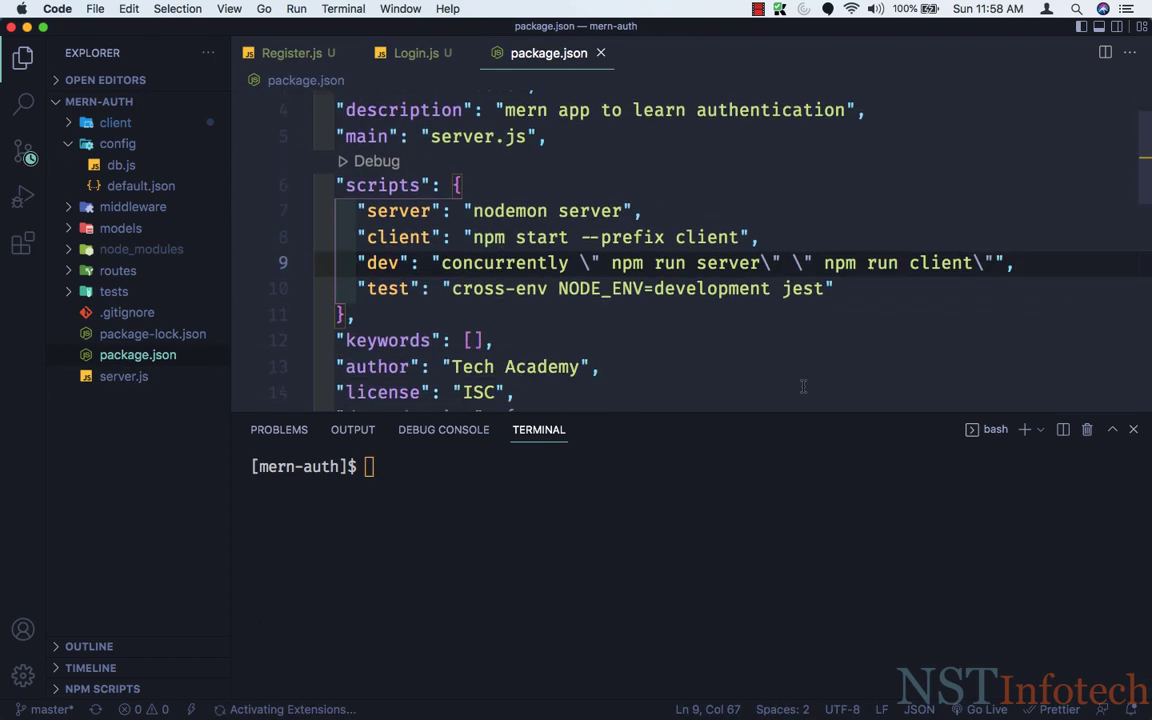
pyautogui.moveTo(800, 412); pyautogui.dragTo(846, 538)
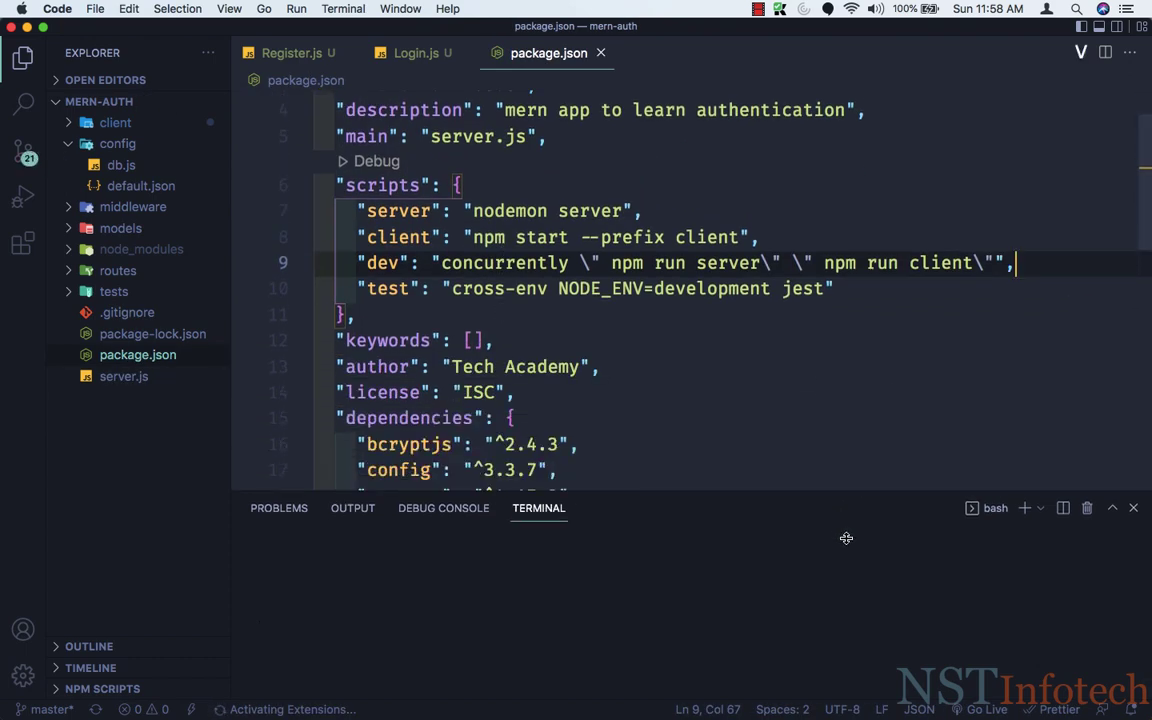
# Add "heroku-postbuild": "NPM_CONFIG_PRODUCTION=false npm install --prefix client && npm run build --prefix client" and save
pyautogui.click(855, 288)
pyautogui.write(',')
pyautogui.press('Return')
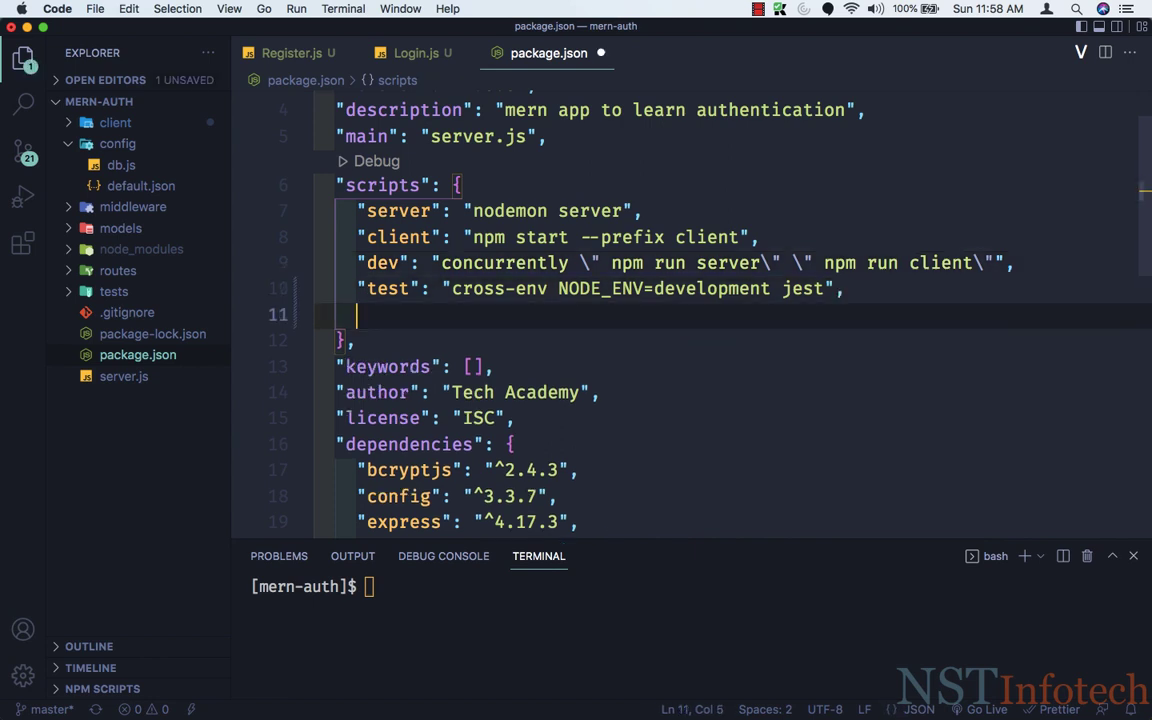
pyautogui.write('"')
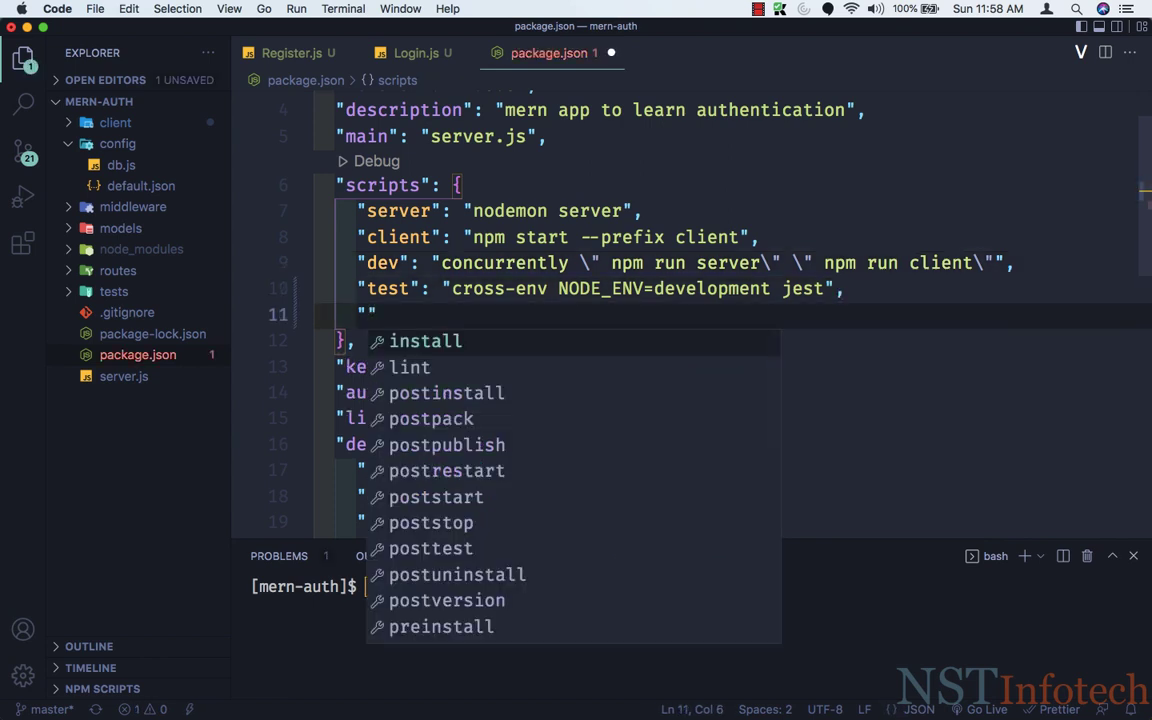
pyautogui.write('h')
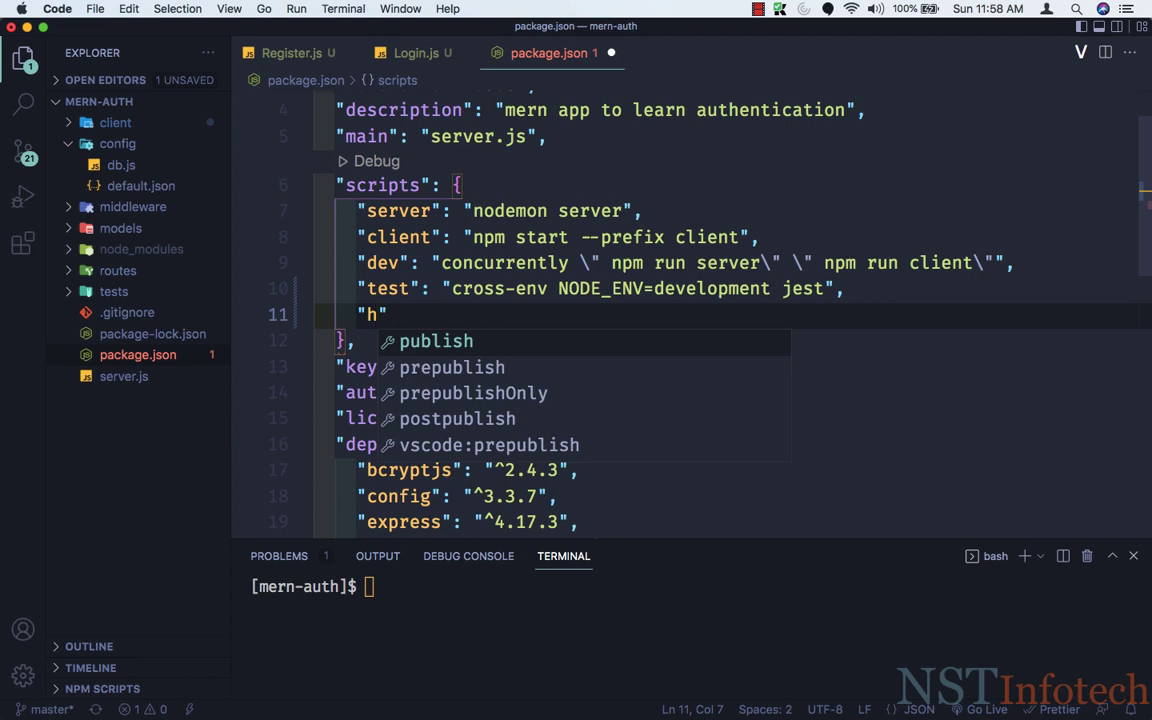
pyautogui.write('ero')
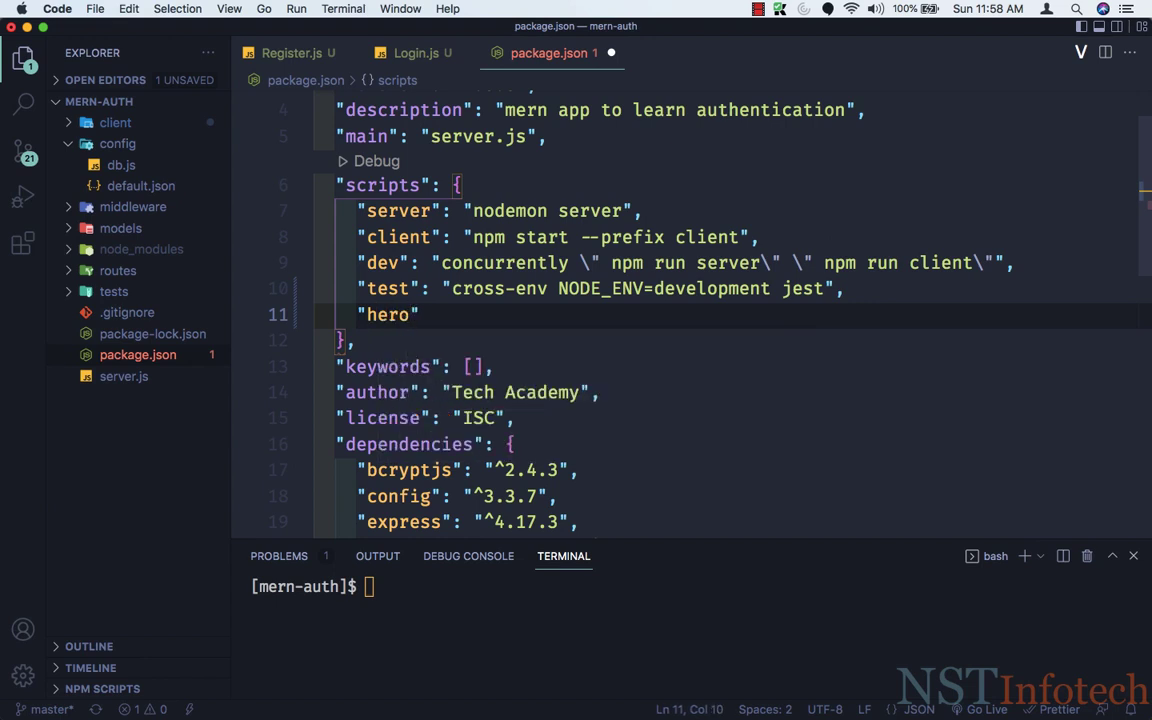
pyautogui.write('ku-postbuild"')
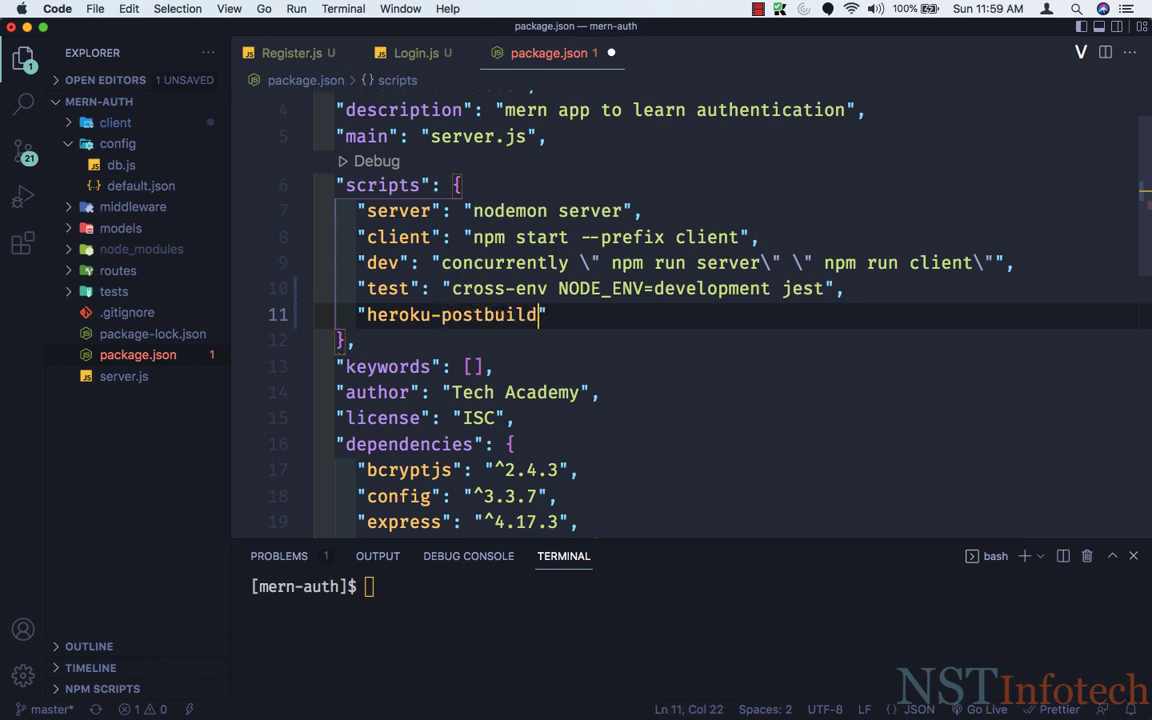
pyautogui.write(' : "')
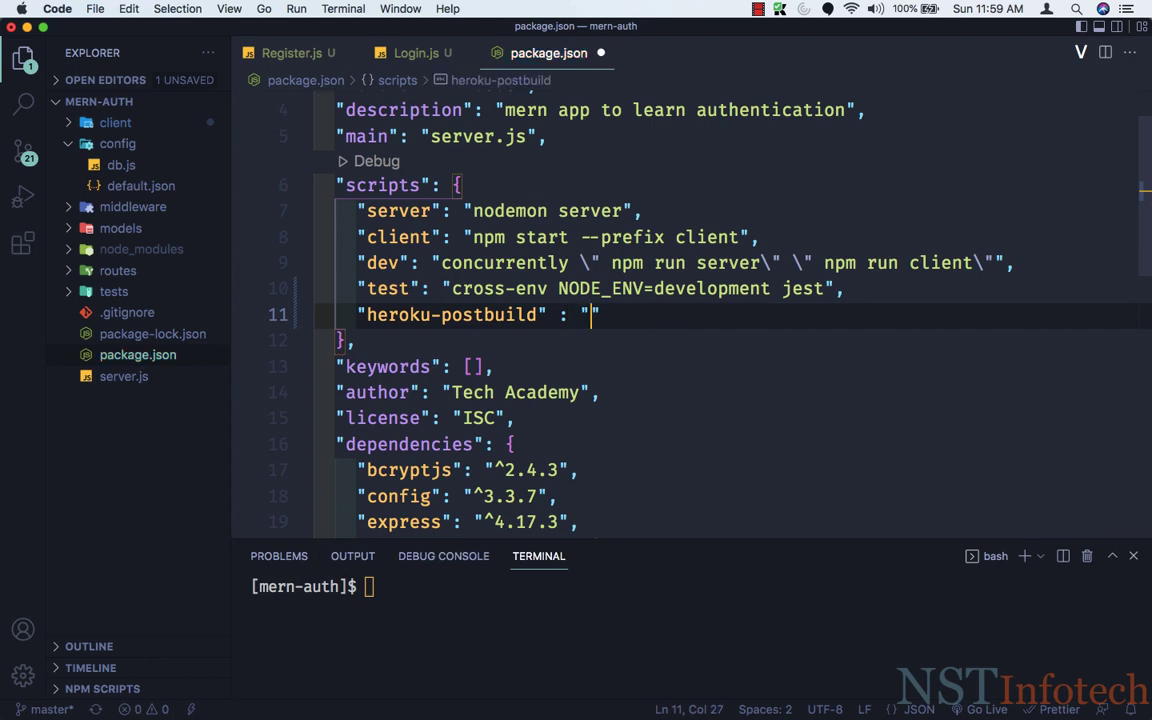
pyautogui.write('NPM_CO')
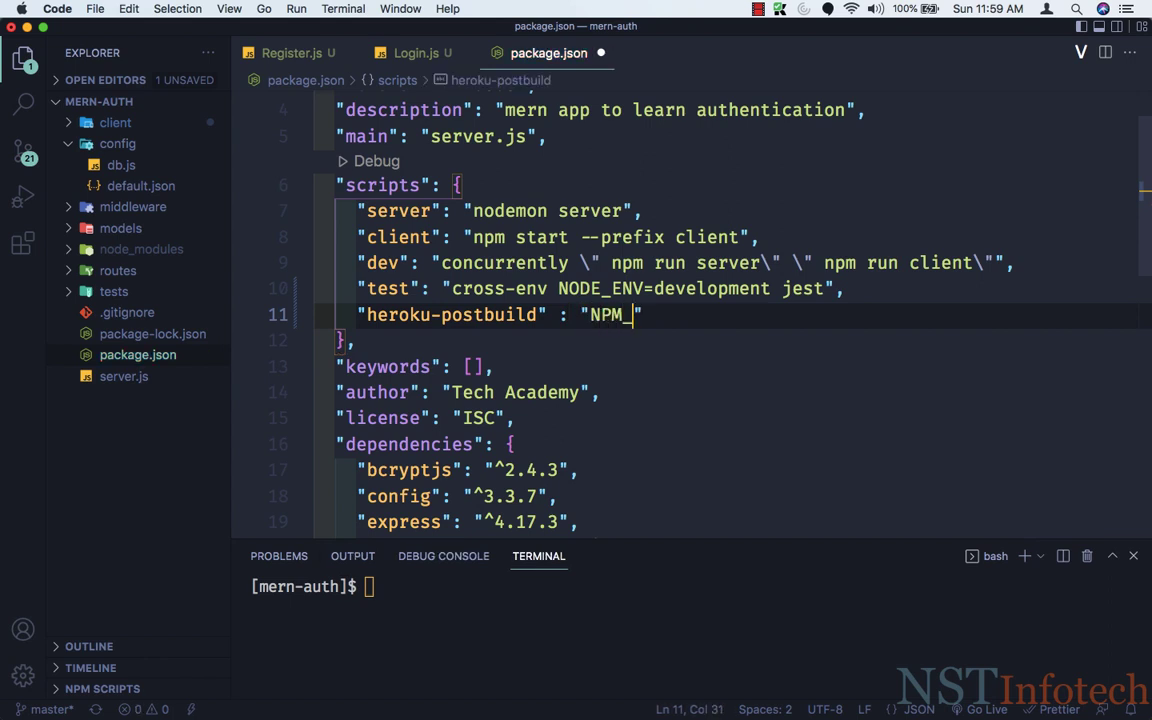
pyautogui.write('NFIG_')
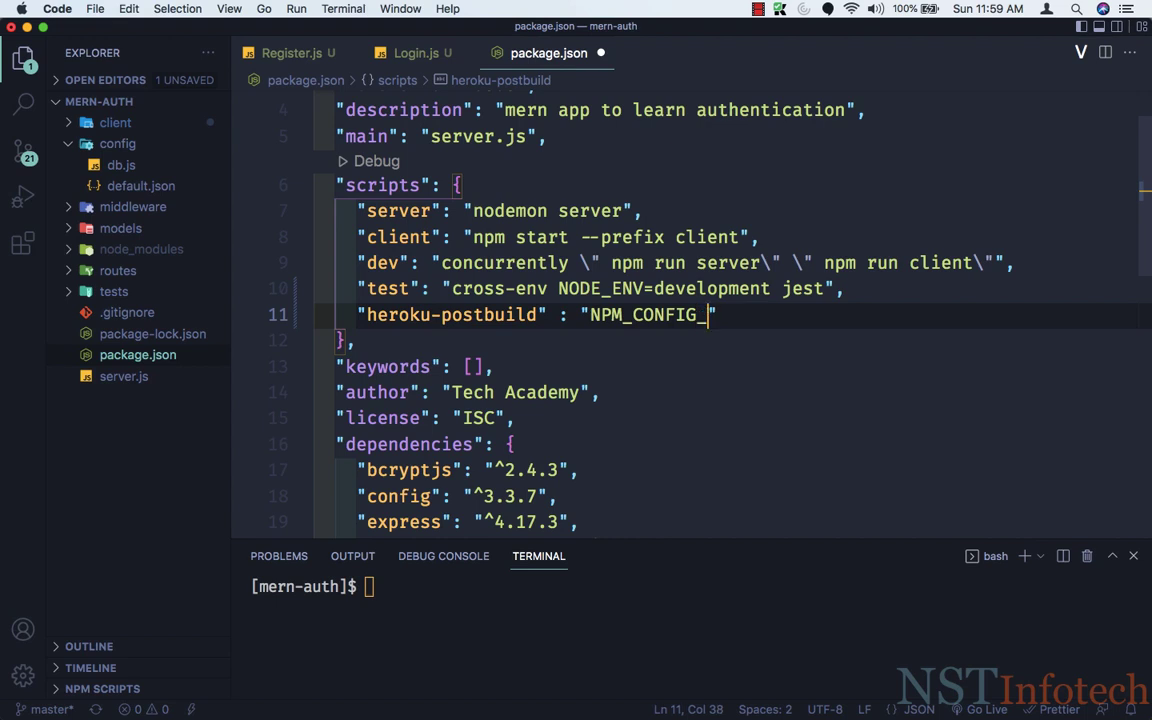
pyautogui.write('PRODUCT')
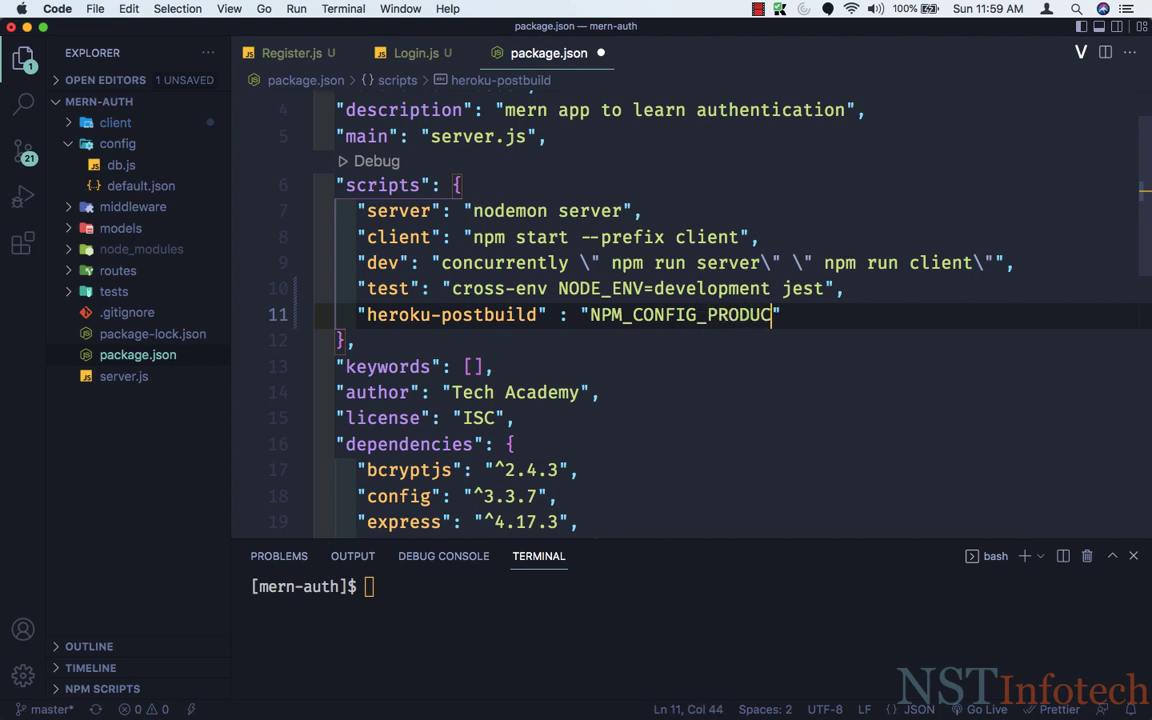
pyautogui.write('ION=fla')
pyautogui.press('BackSpace')
pyautogui.write('alse')
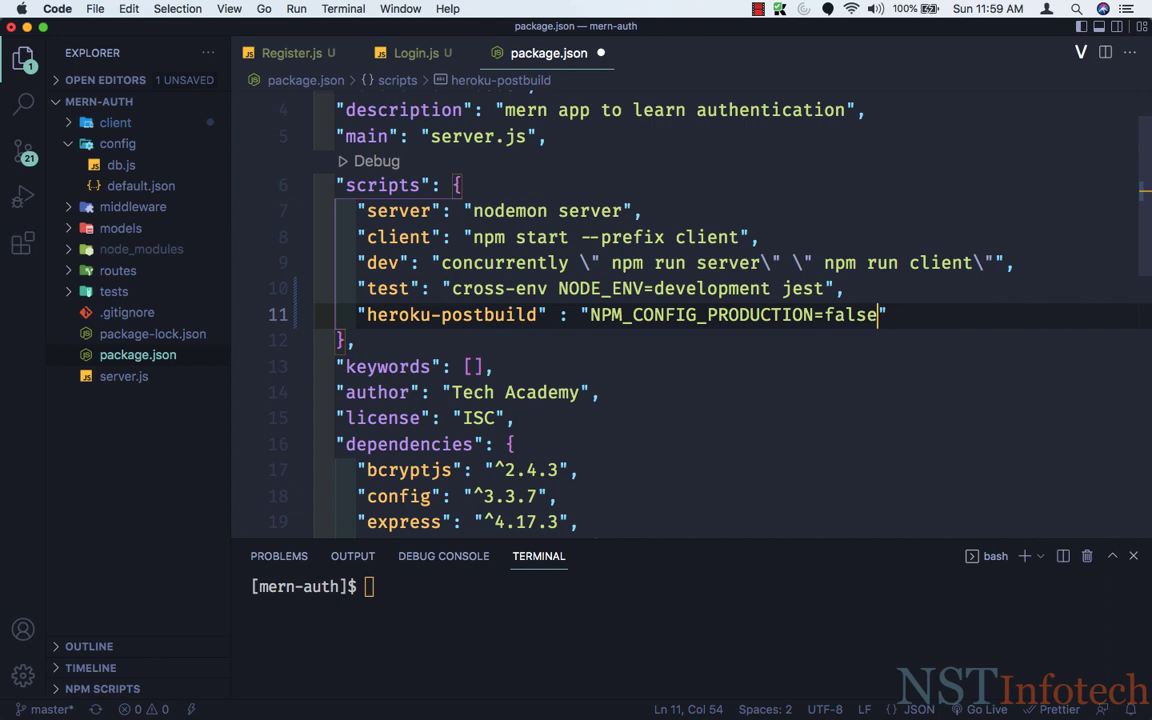
pyautogui.write('npm install')
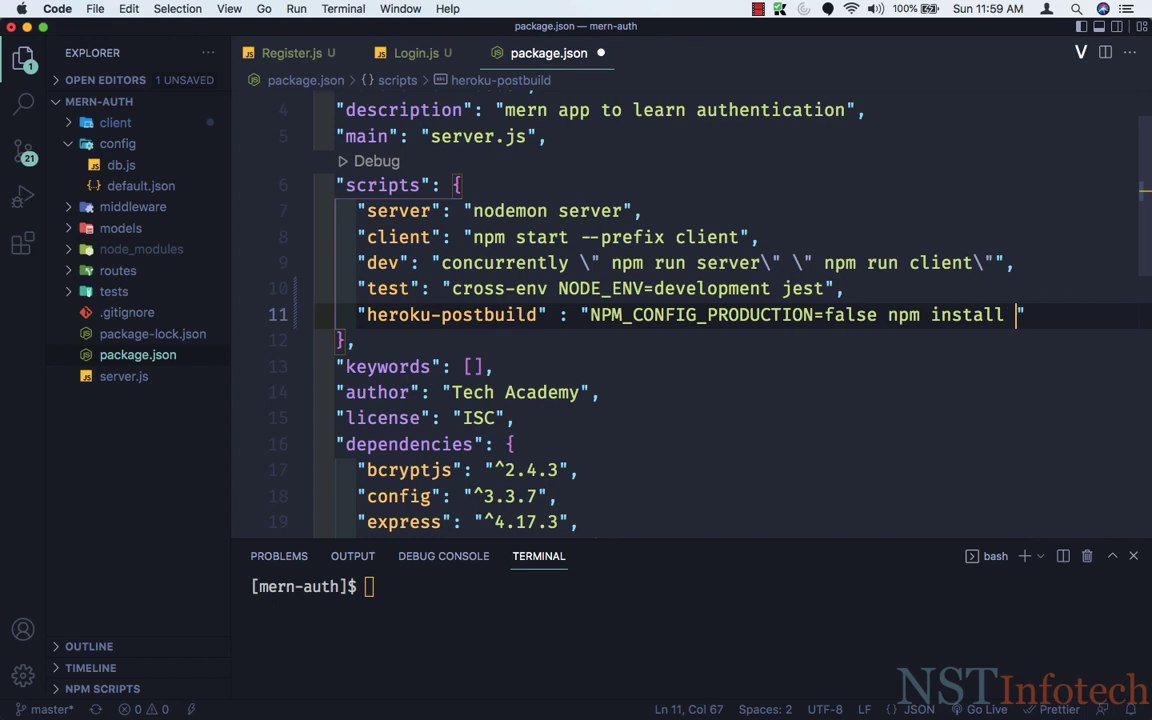
pyautogui.write(' --prefix cline')
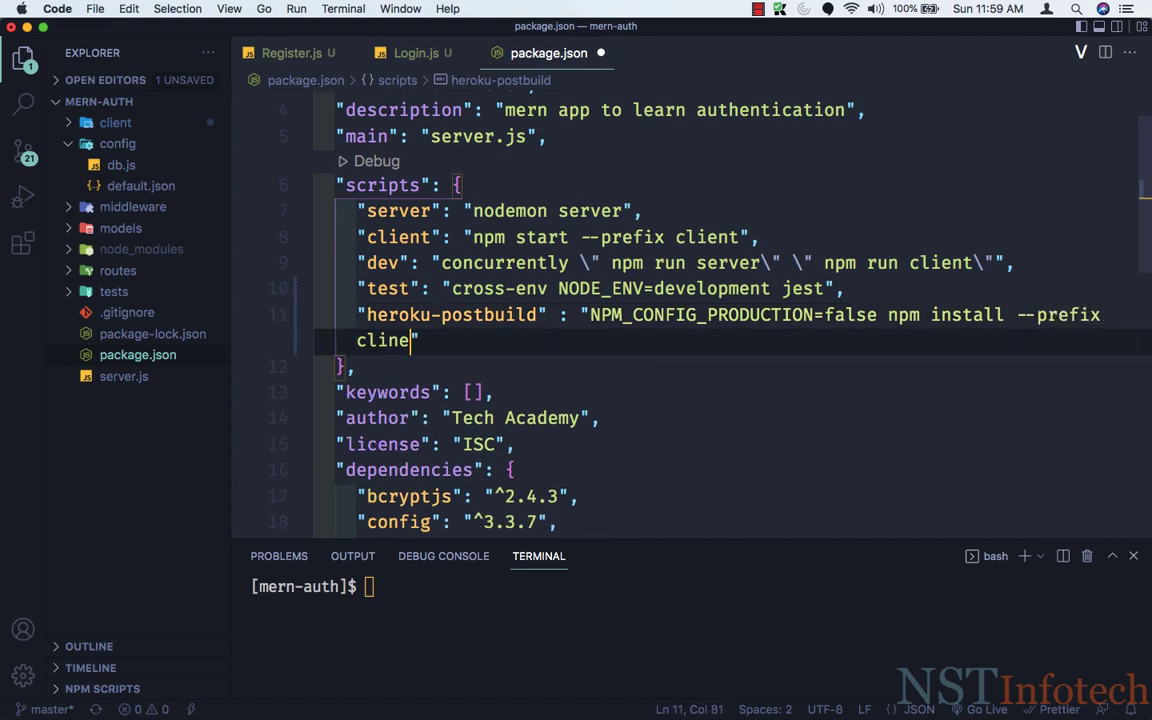
pyautogui.press('BackSpace')
pyautogui.press('BackSpace')
pyautogui.write('ent')
pyautogui.write(' && n')
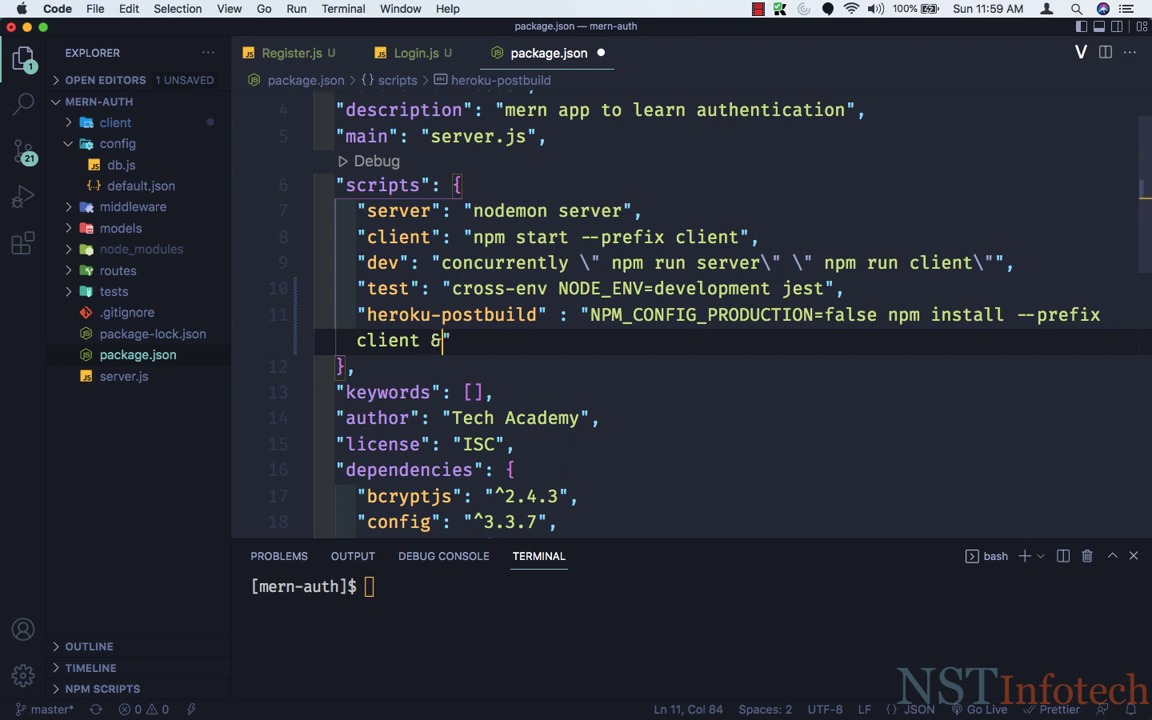
pyautogui.write('pm run ')
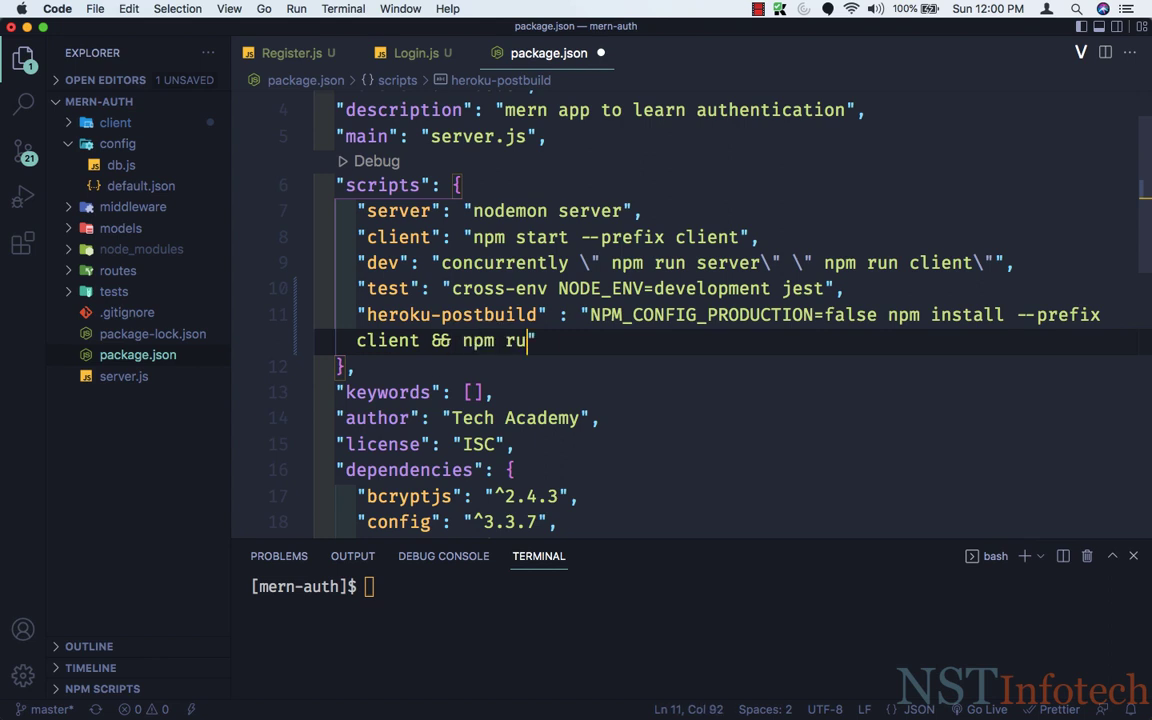
pyautogui.write('build --pr')
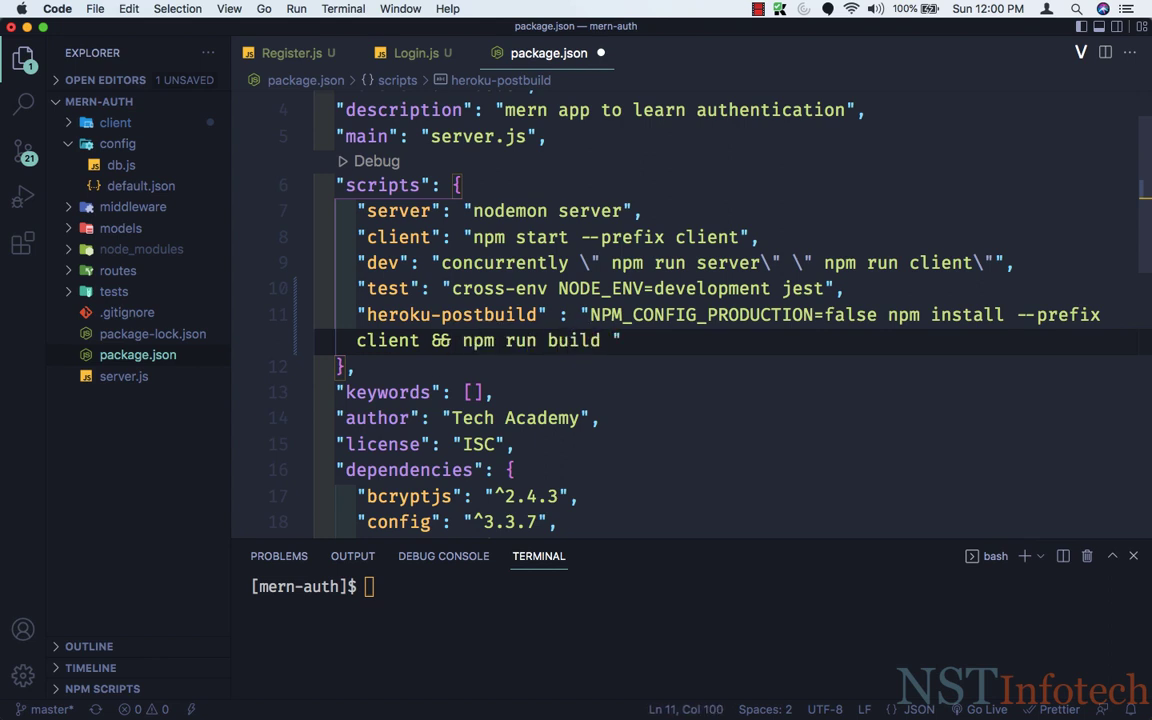
pyautogui.write('efix client')
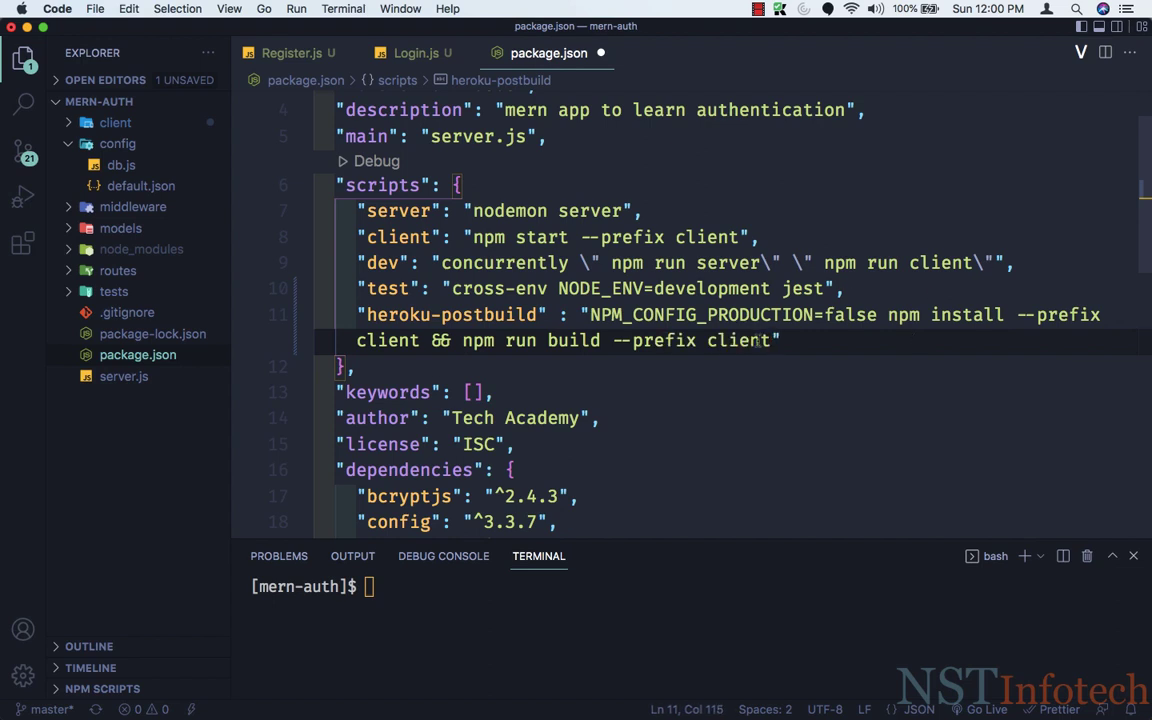
pyautogui.press('super+s')
pyautogui.scroll(-2, 696, 338)
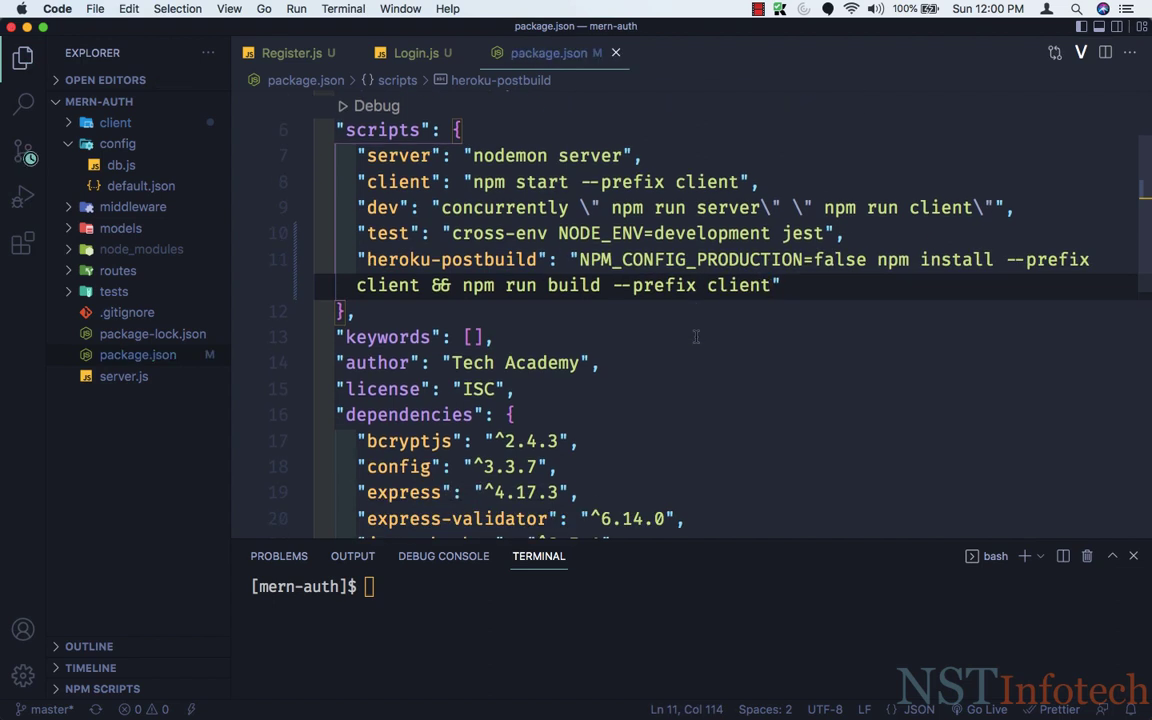